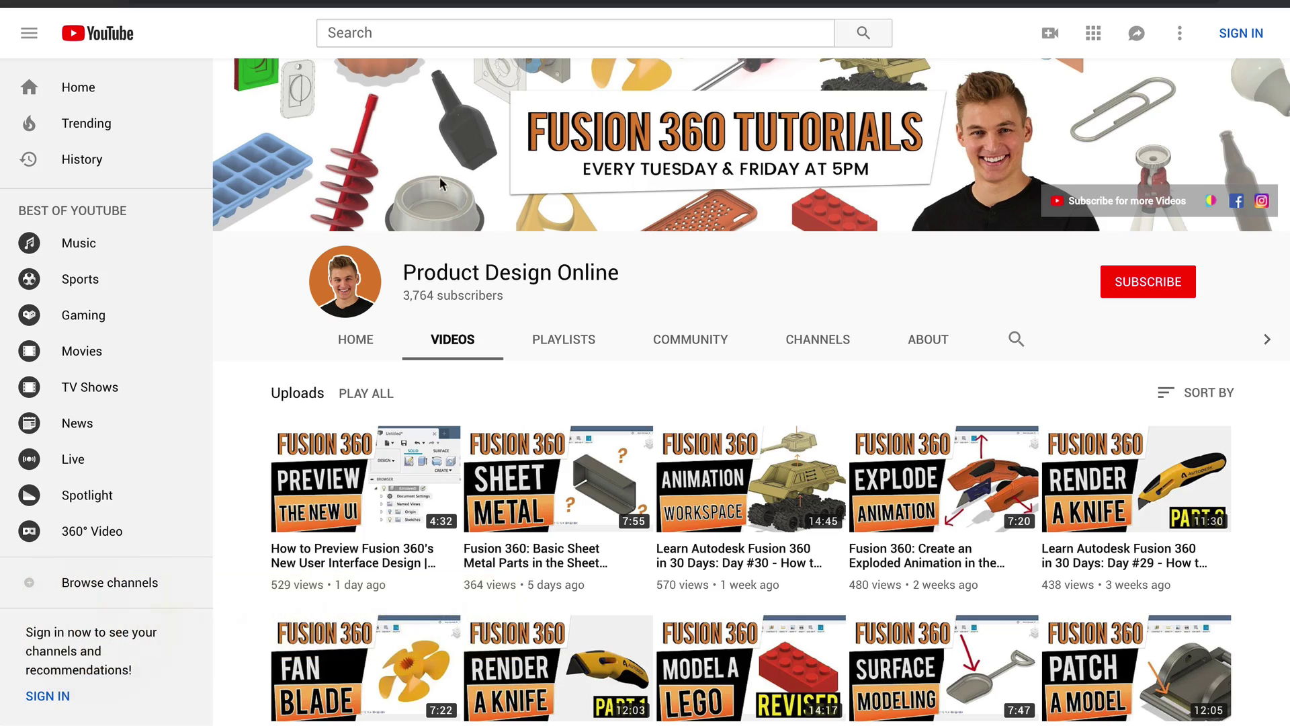
Start the Text command from the canvas shortcut menu and pick the front (XZ) plane for the sketch.
{"action": "scroll", "coordinate": [265, 291], "scroll_direction": "down", "scroll_amount": 1}
{"action": "scroll", "coordinate": [264, 292], "scroll_direction": "down", "scroll_amount": 9}
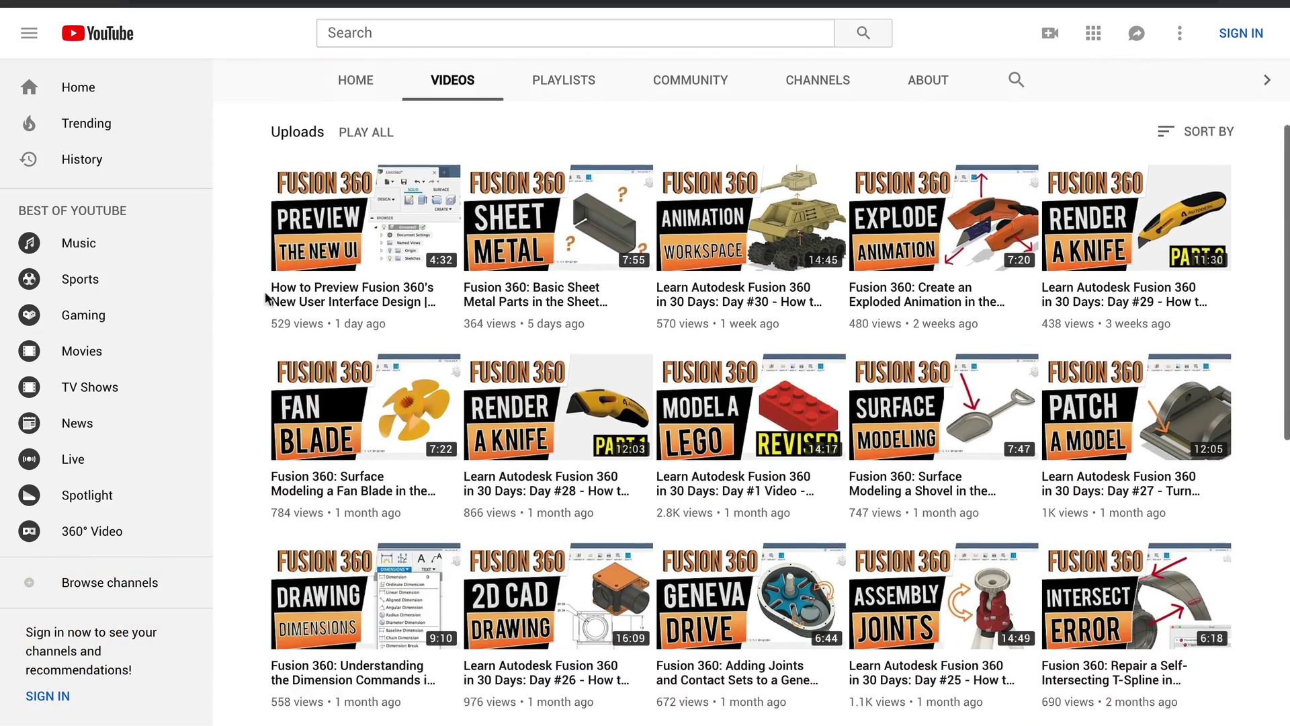
{"action": "scroll", "coordinate": [265, 297], "scroll_direction": "down", "scroll_amount": 7}
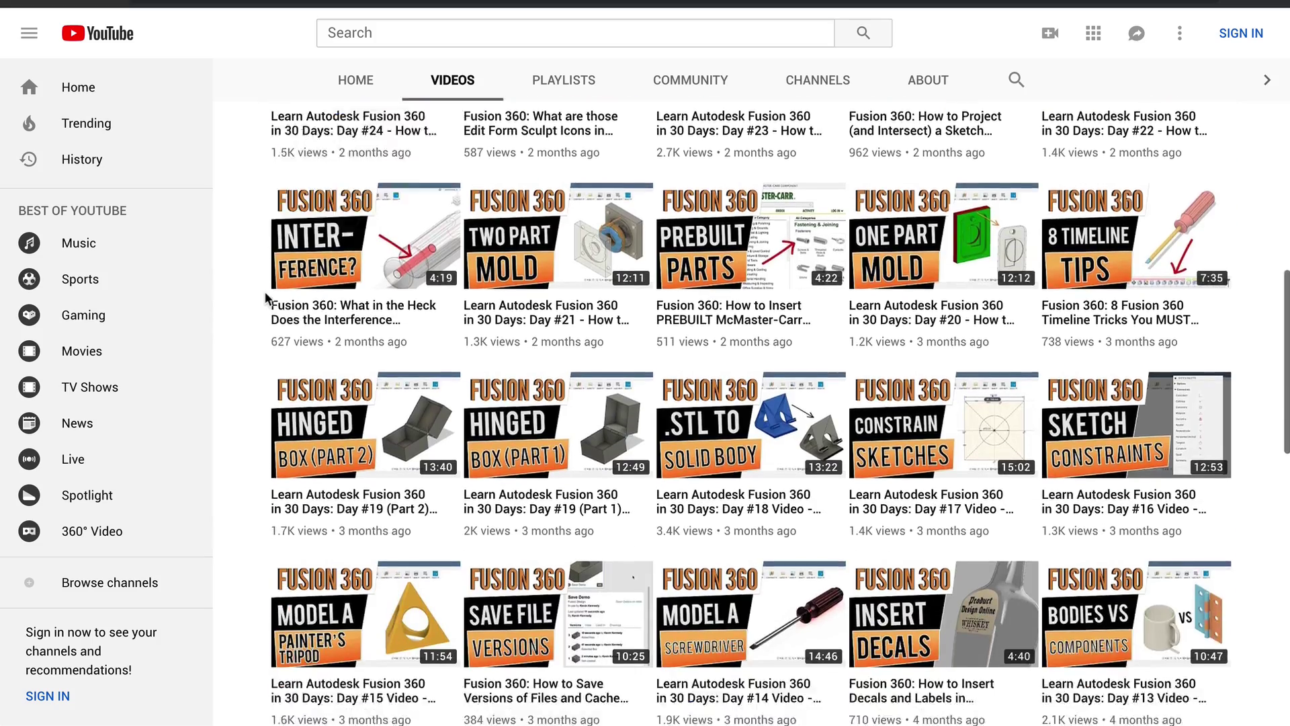
{"action": "scroll", "coordinate": [265, 296], "scroll_direction": "up", "scroll_amount": 15}
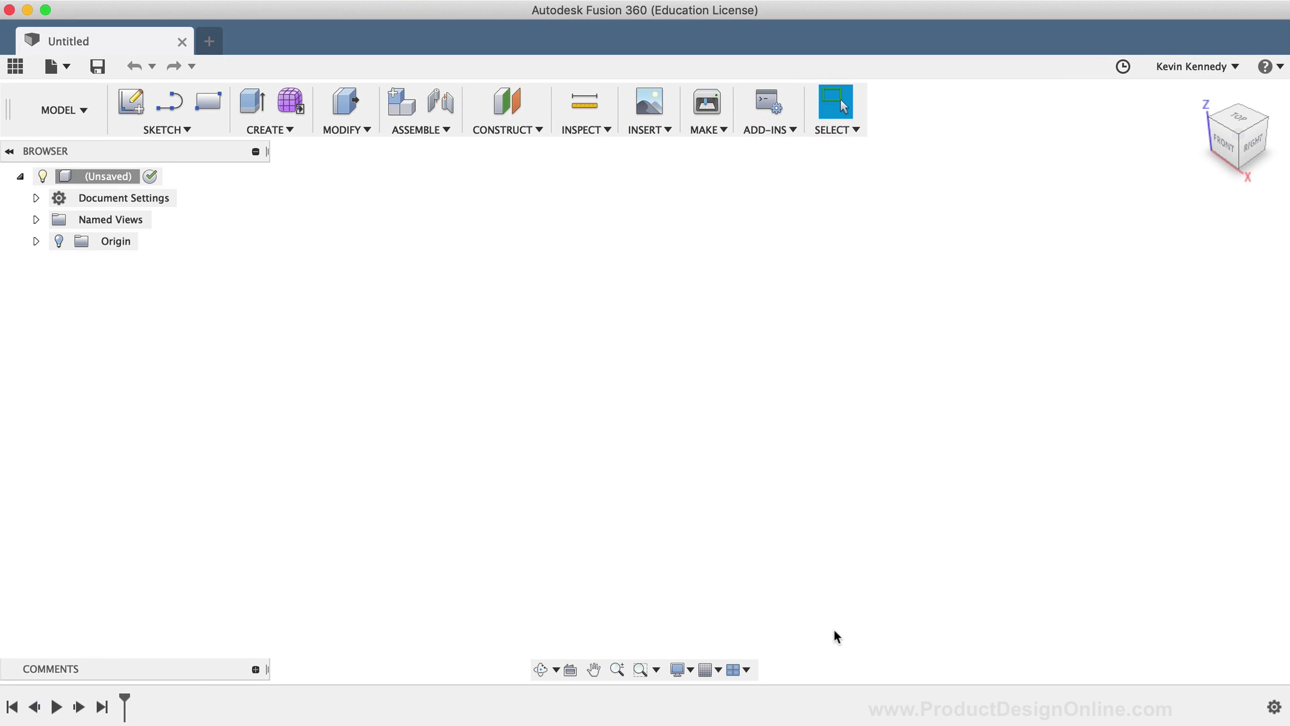
{"action": "left_click", "coordinate": [175, 135]}
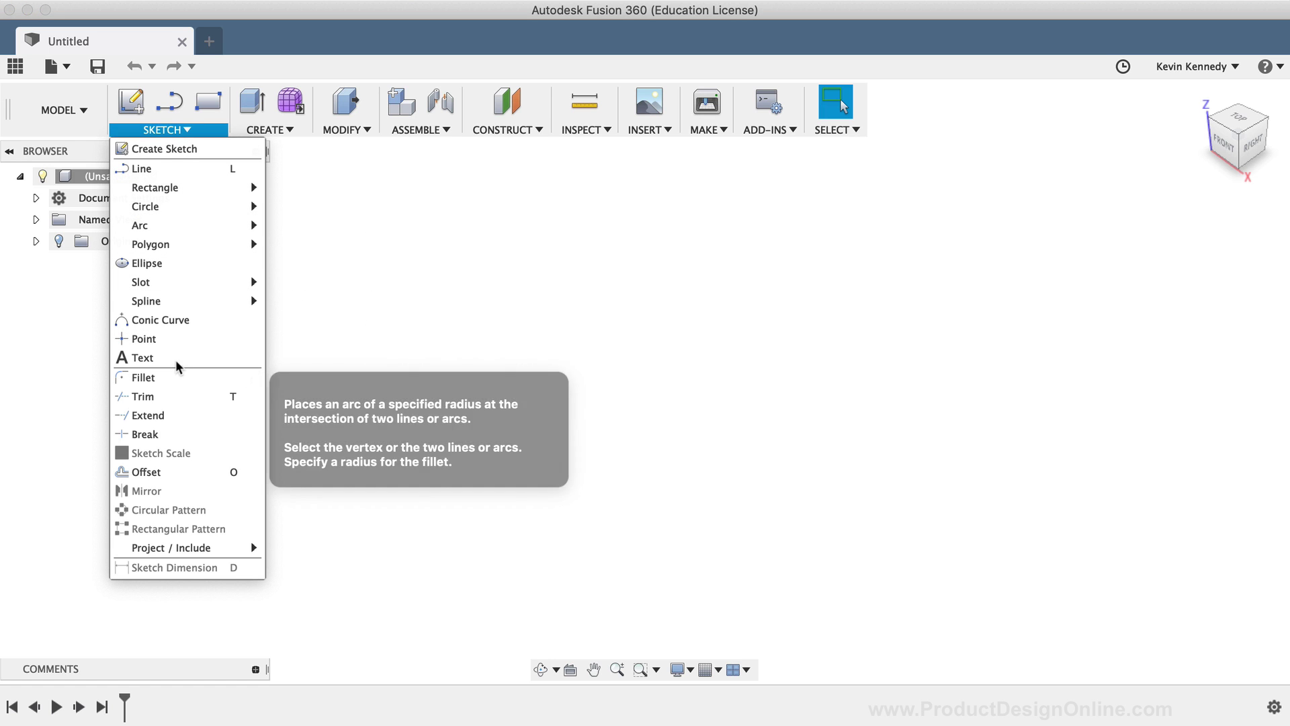
{"action": "key", "text": "Escape"}
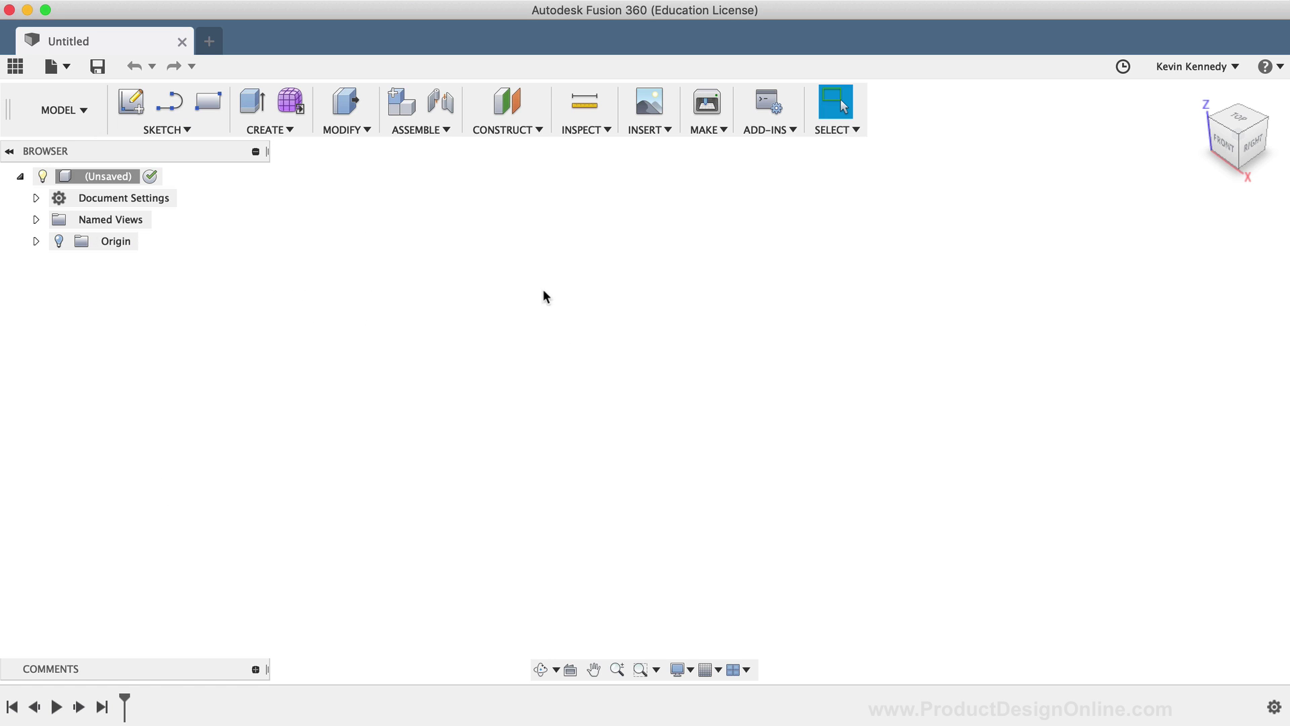
{"action": "right_click", "coordinate": [549, 369]}
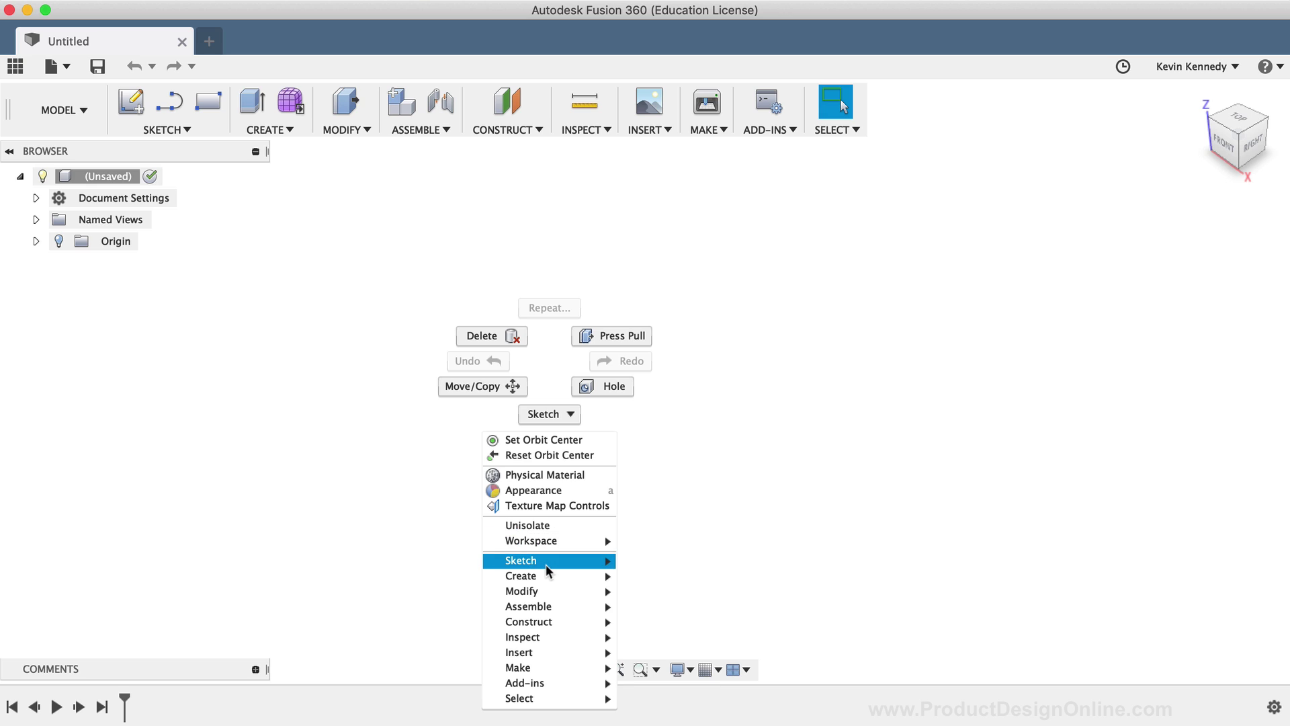
{"action": "mouse_move", "coordinate": [547, 564]}
{"action": "left_click", "coordinate": [649, 562]}
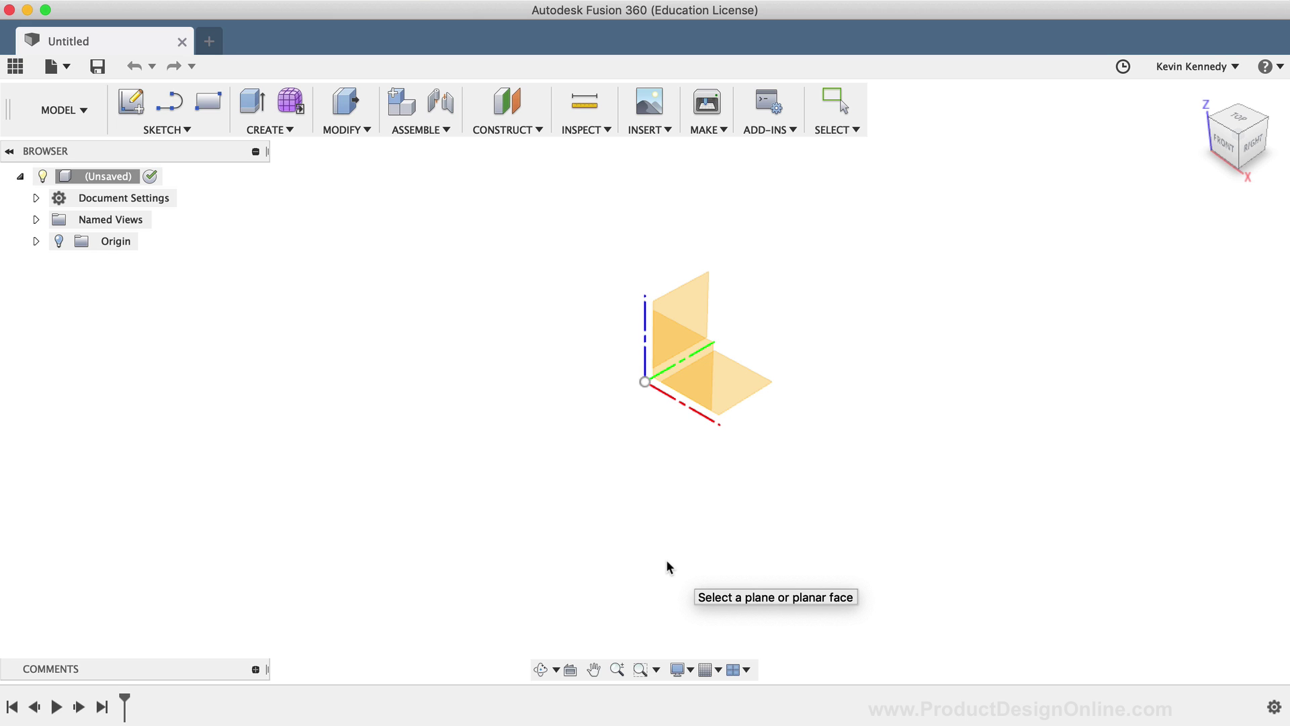
{"action": "left_click", "coordinate": [683, 378]}
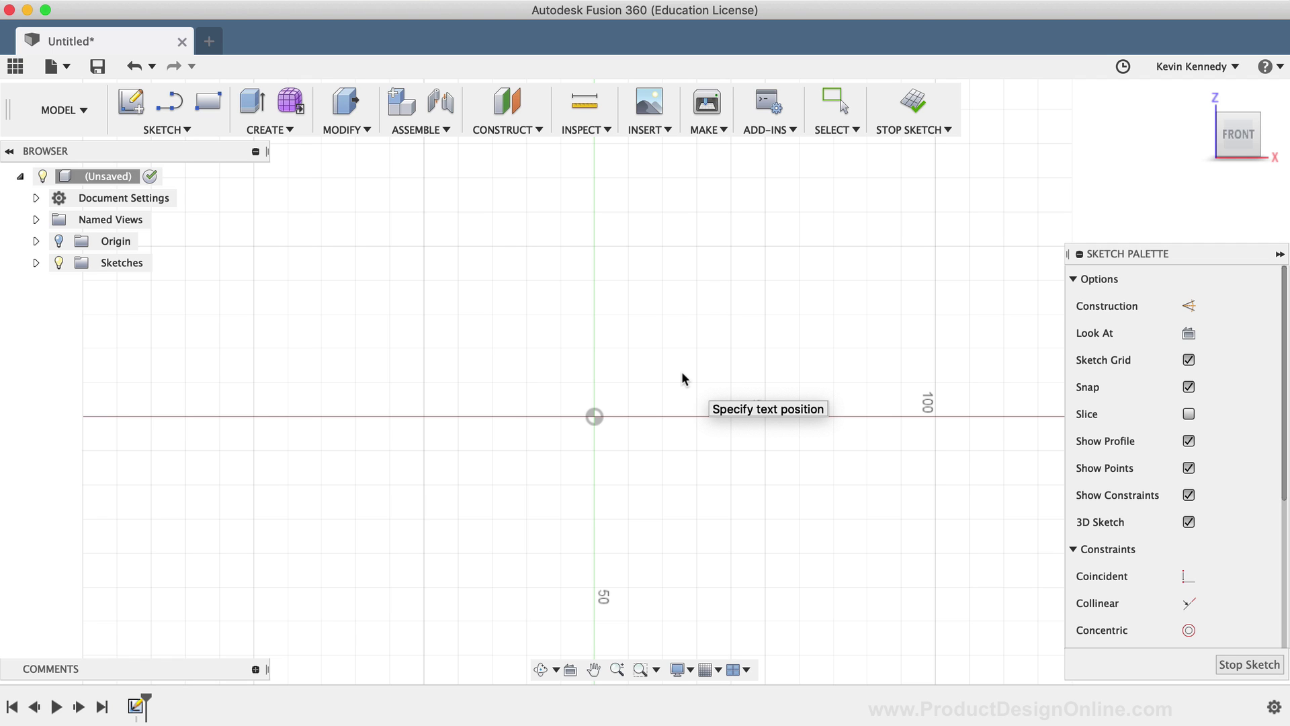
Place text reading 'Product Design Online' at the sketch origin.
{"action": "left_click", "coordinate": [594, 417]}
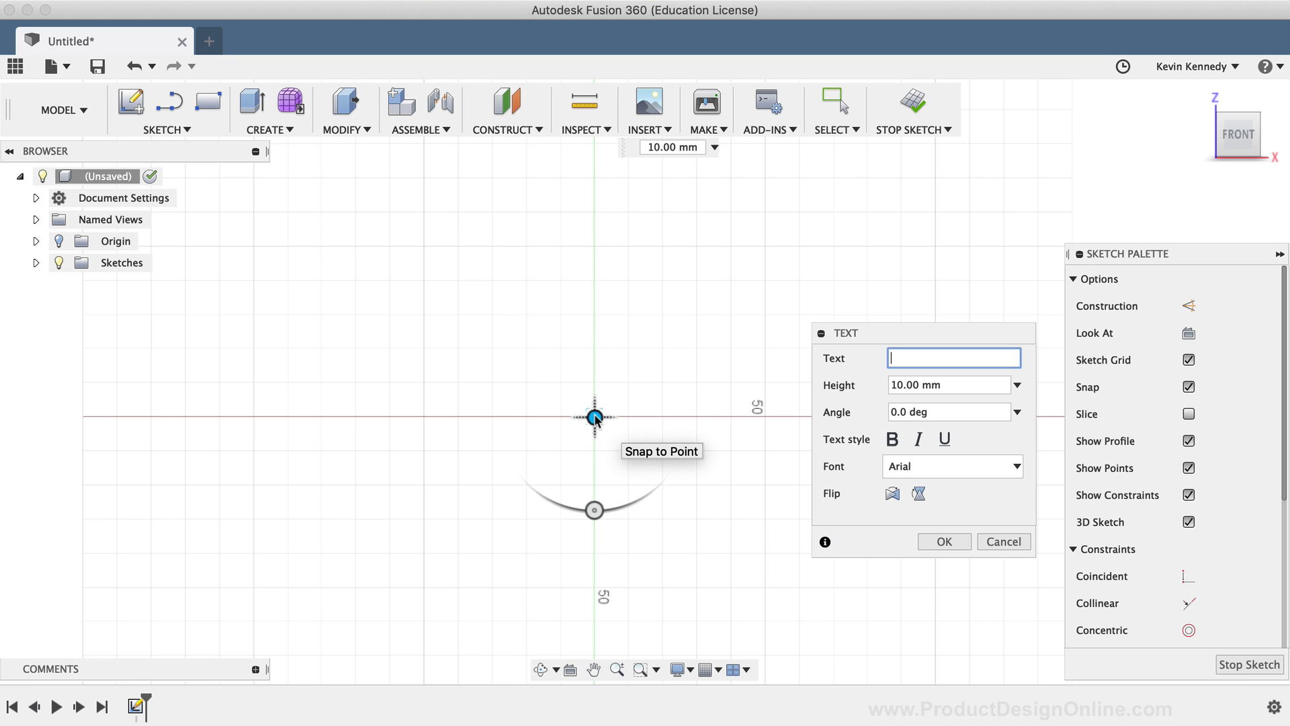
{"action": "scroll", "coordinate": [595, 420], "scroll_direction": "right", "scroll_amount": 10}
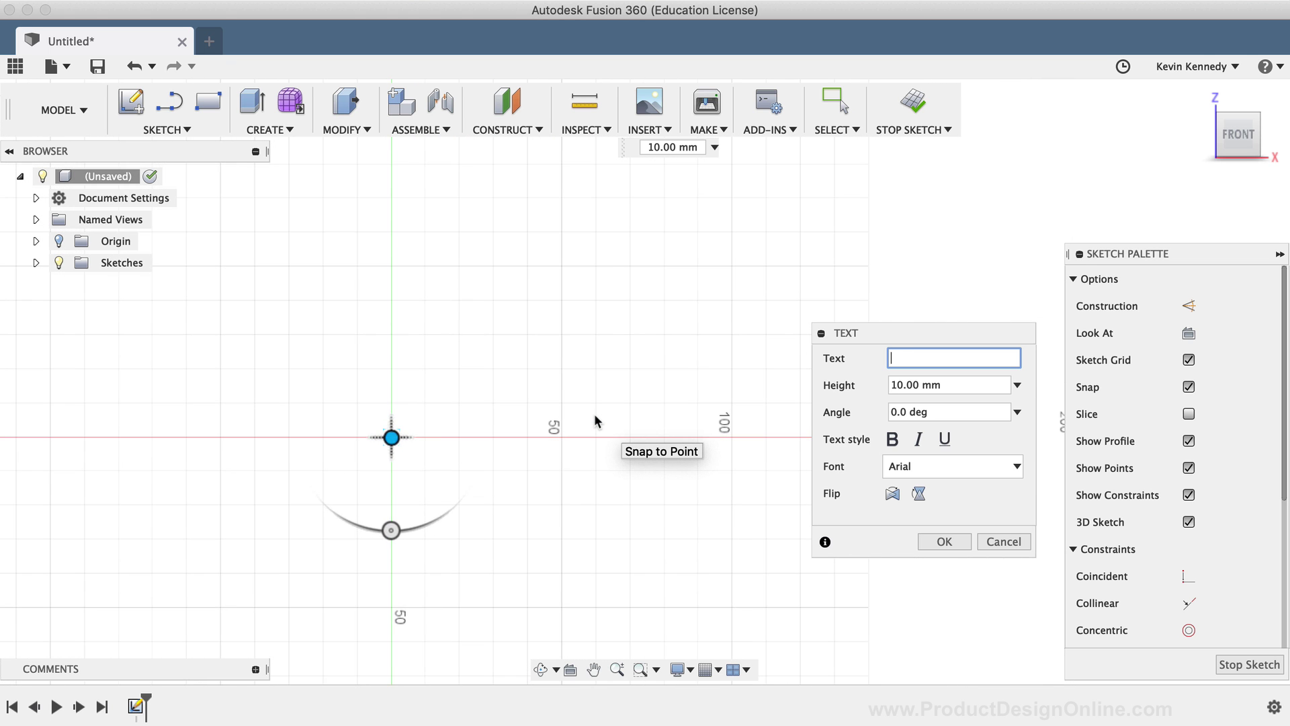
{"action": "scroll", "coordinate": [594, 421], "scroll_direction": "left", "scroll_amount": 2}
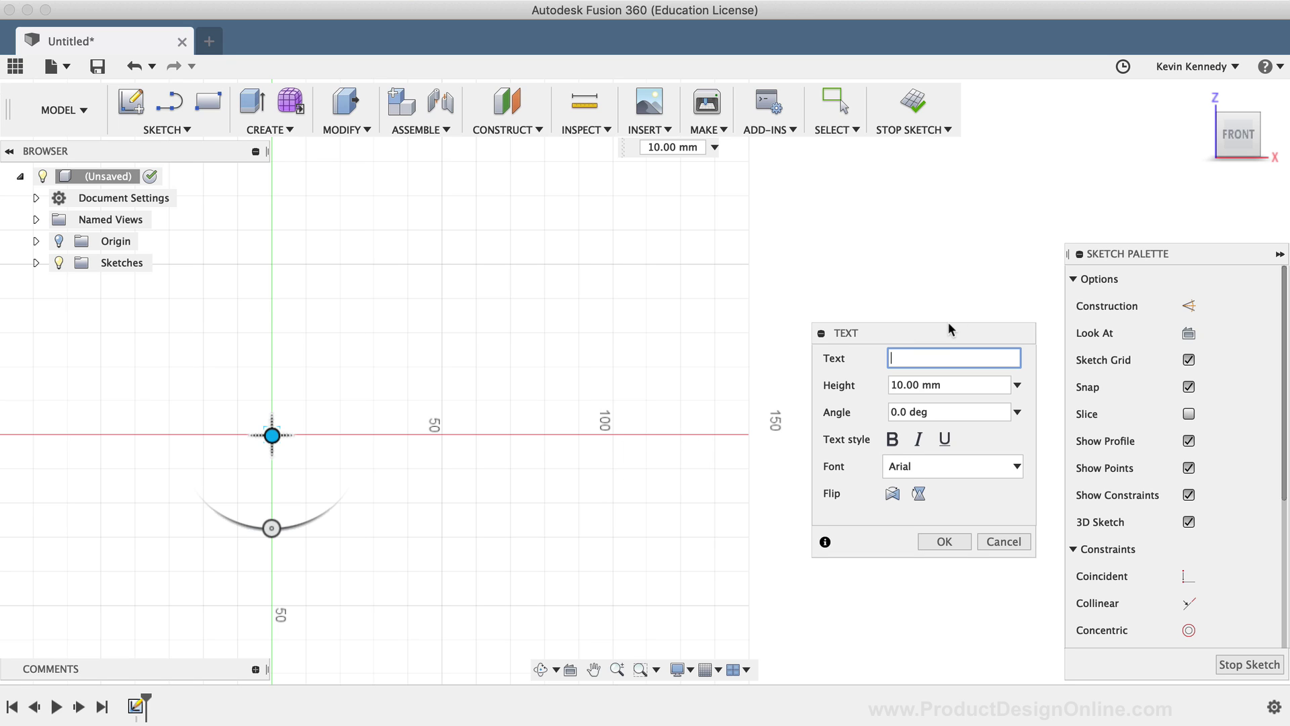
{"action": "type", "text": "Product Design Online"}
{"action": "key", "text": "Return"}
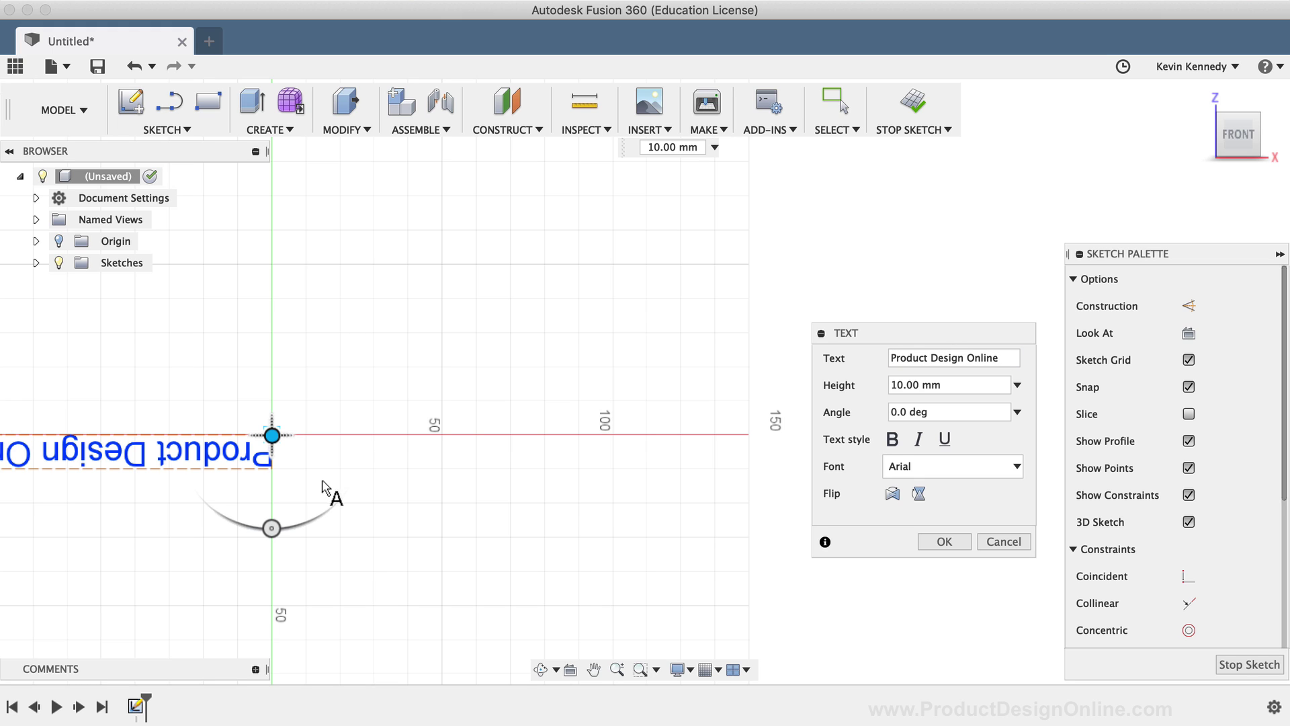
Rotate the text to a 180 deg angle so it reads upright.
{"action": "left_click_drag", "start_coordinate": [271, 528], "coordinate": [275, 327]}
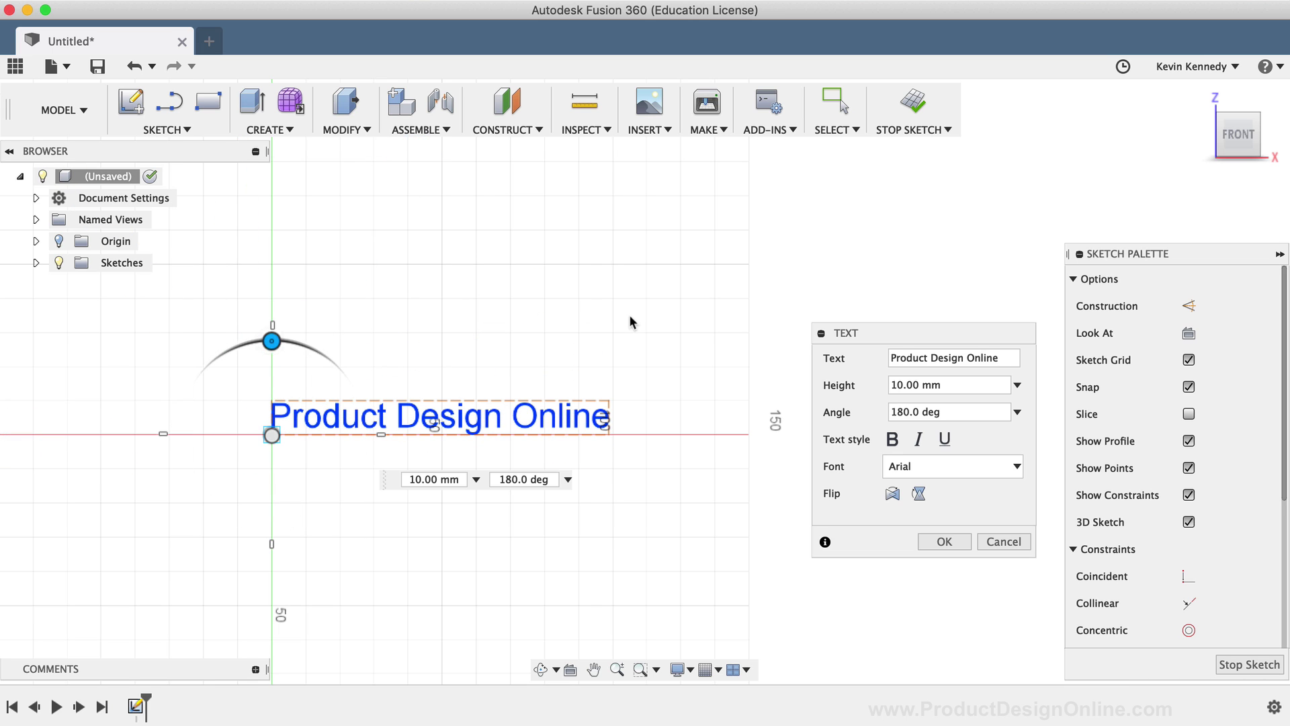
{"action": "double_click", "coordinate": [899, 357]}
{"action": "triple_click", "coordinate": [899, 358]}
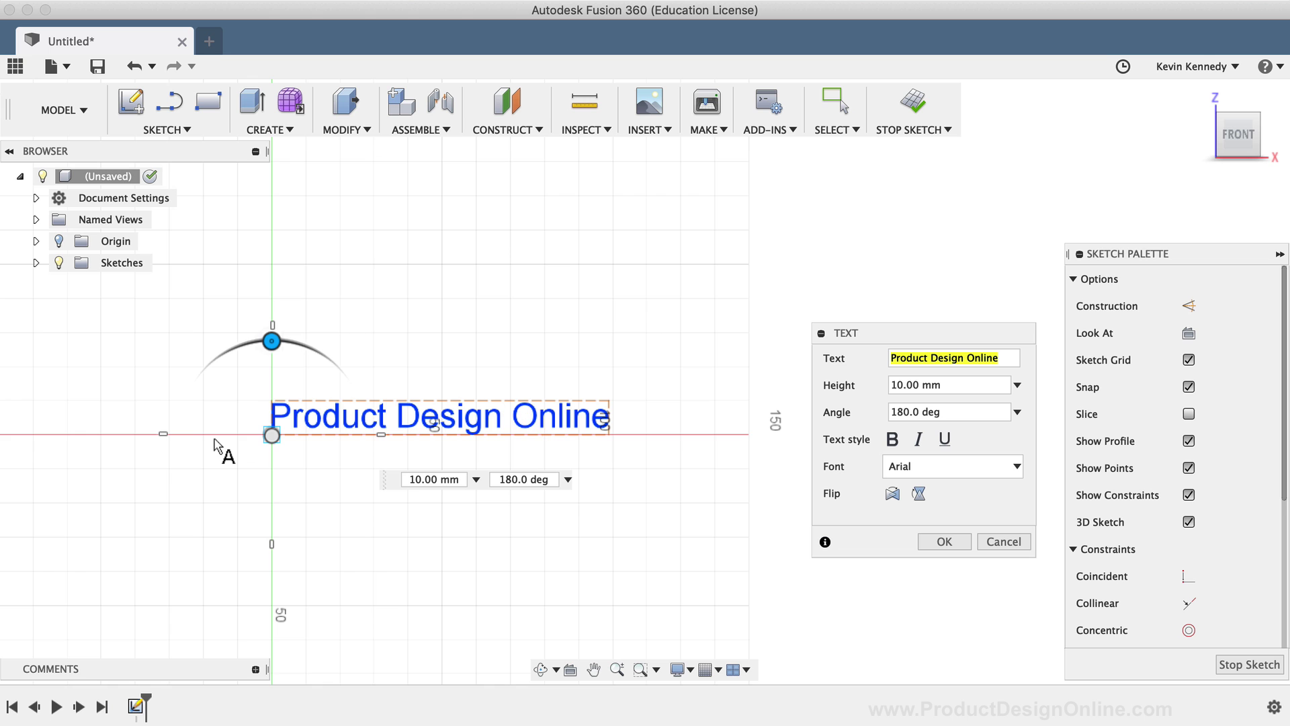
{"action": "scroll", "coordinate": [221, 447], "scroll_direction": "up", "scroll_amount": 3}
{"action": "scroll", "coordinate": [216, 452], "scroll_direction": "up", "scroll_amount": 3}
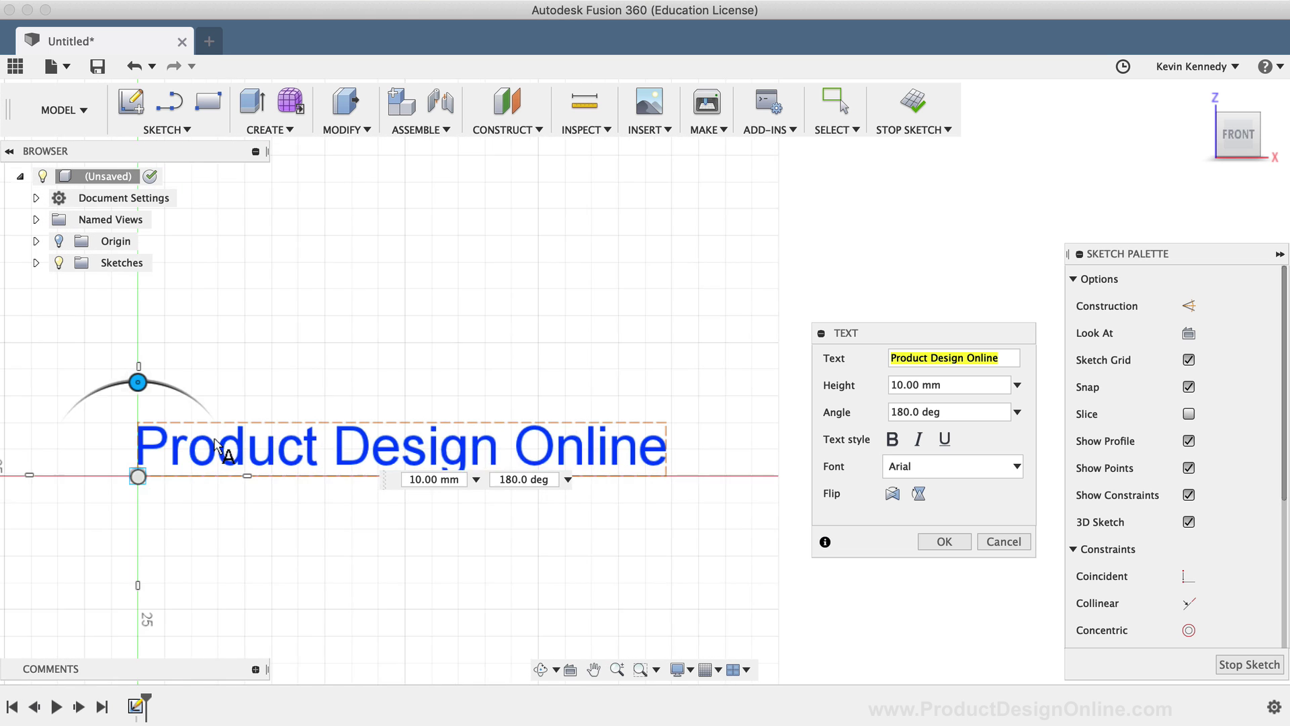
{"action": "scroll", "coordinate": [225, 453], "scroll_direction": "down", "scroll_amount": 1}
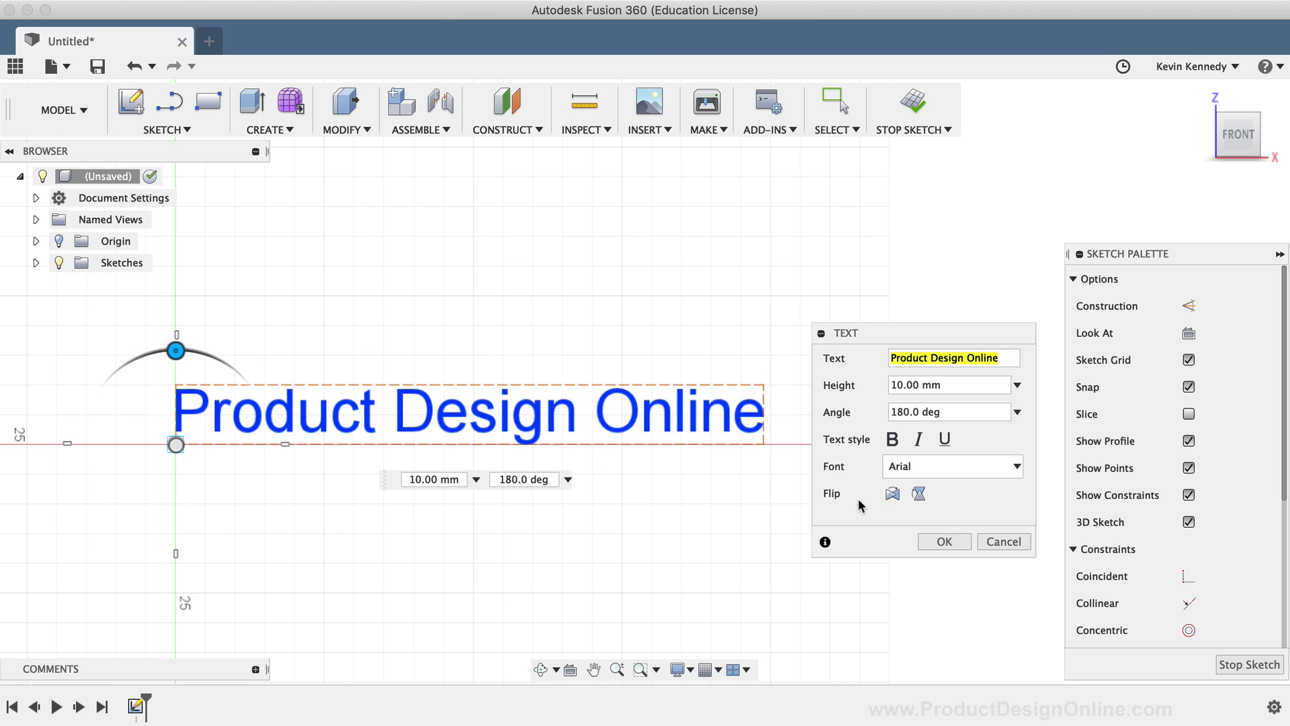
Change the text Height from 10.00 mm to 30.00 mm.
{"action": "left_click", "coordinate": [898, 385]}
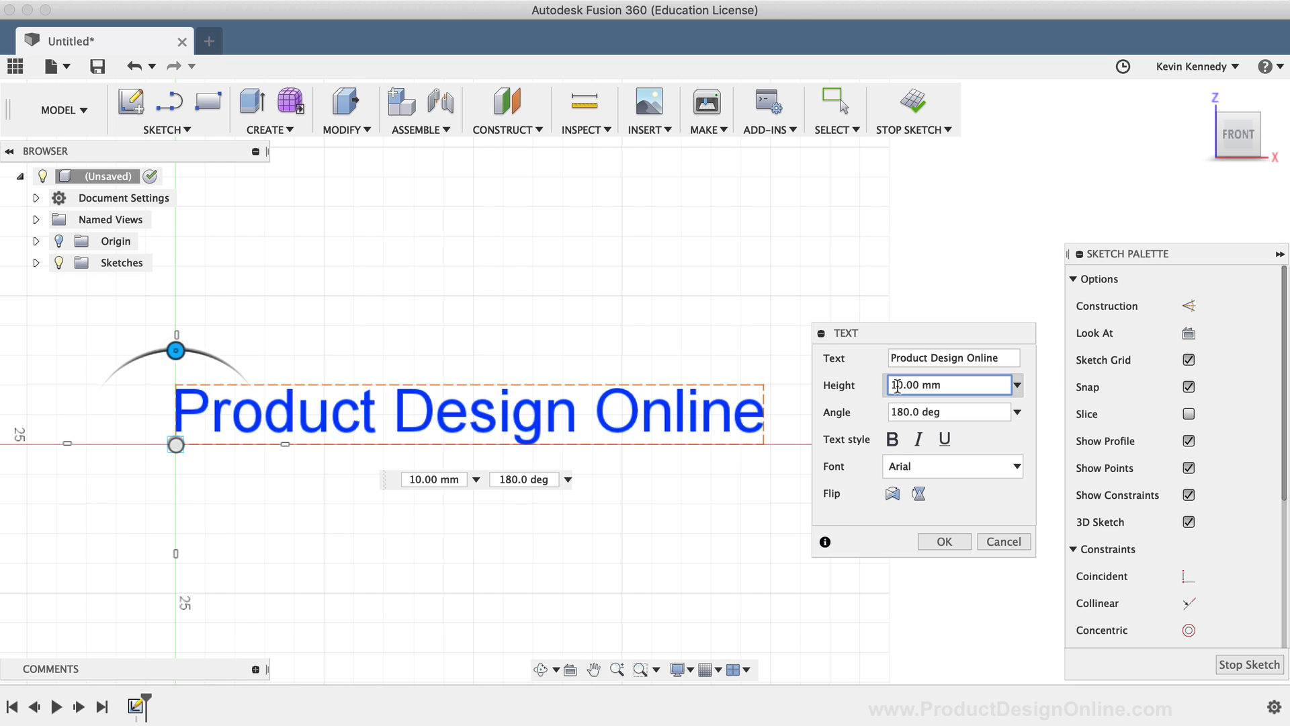
{"action": "left_click_drag", "start_coordinate": [897, 385], "coordinate": [882, 386]}
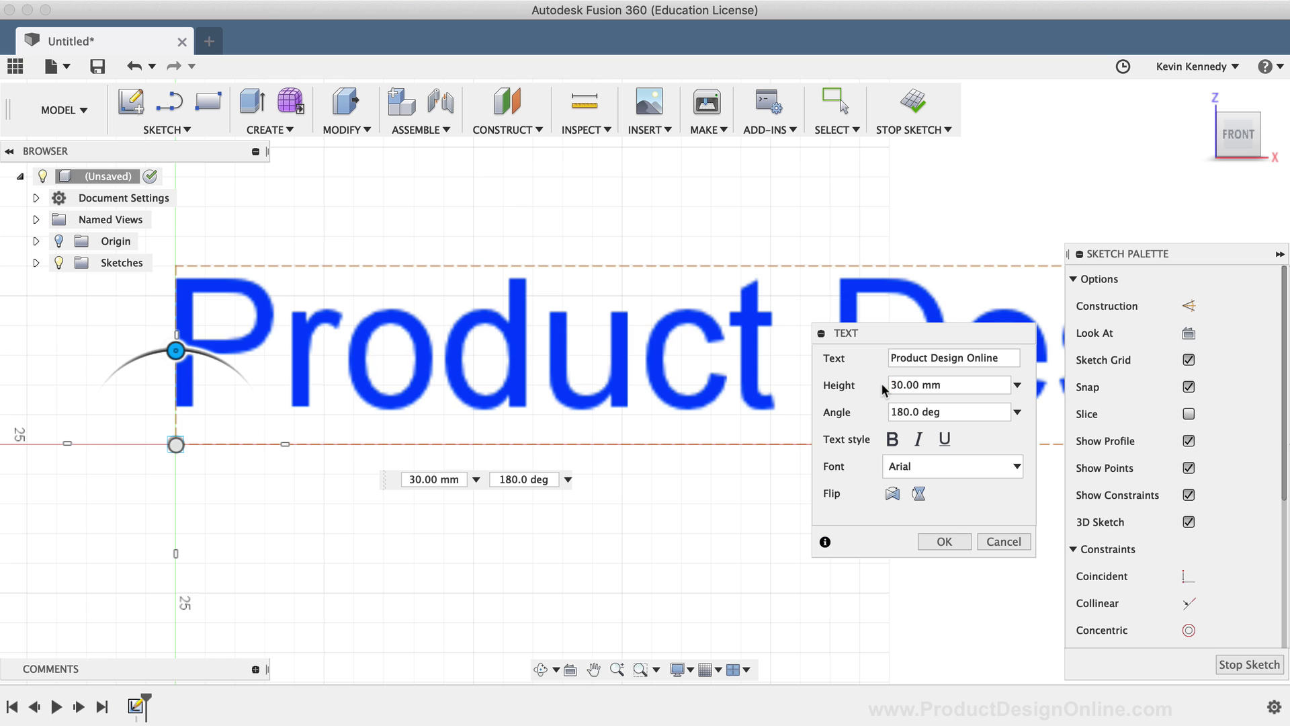
{"action": "scroll", "coordinate": [389, 348], "scroll_direction": "down", "scroll_amount": 2}
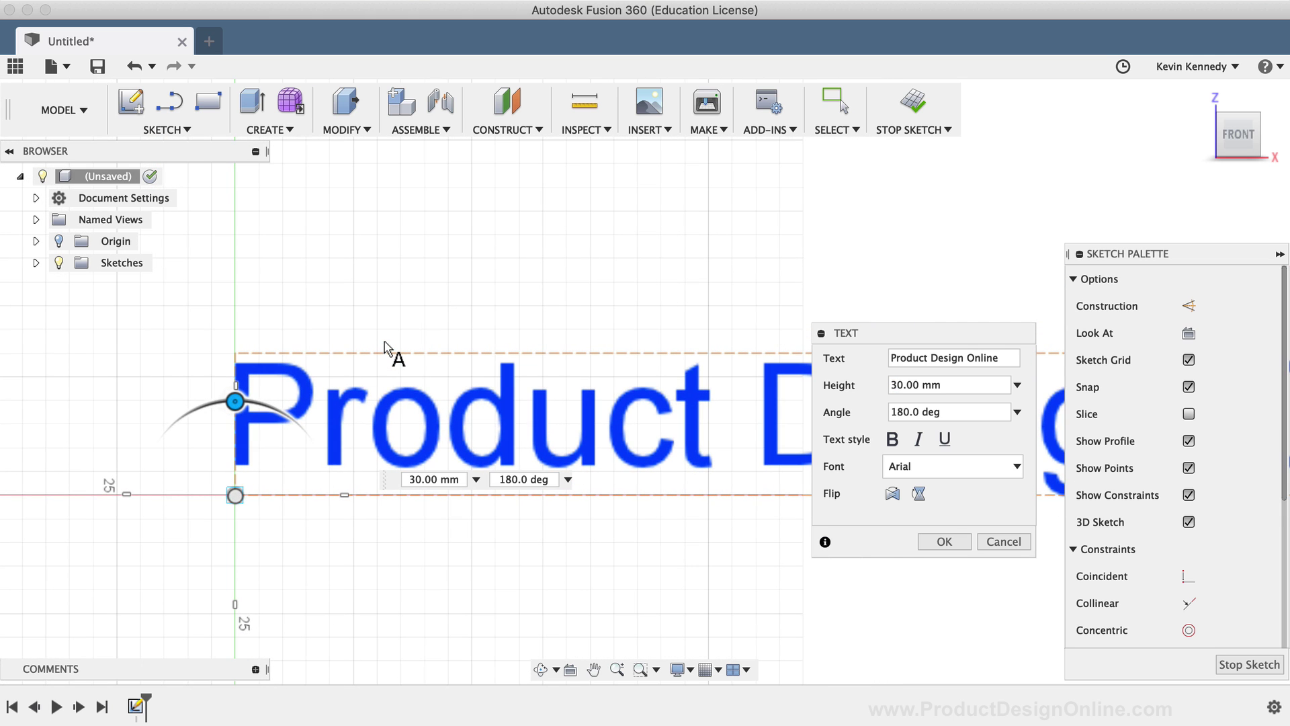
{"action": "scroll", "coordinate": [383, 347], "scroll_direction": "down", "scroll_amount": 3}
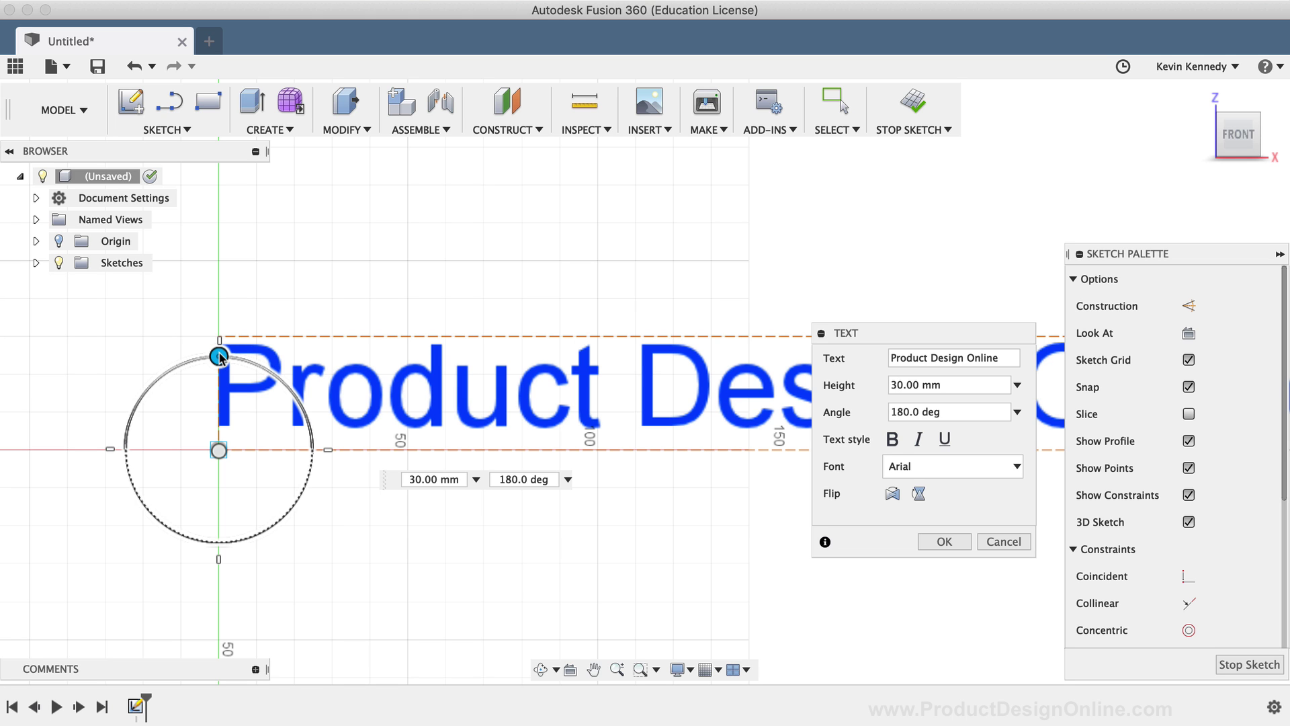
{"action": "left_click", "coordinate": [219, 355]}
{"action": "left_click_drag", "start_coordinate": [219, 355], "coordinate": [214, 325]}
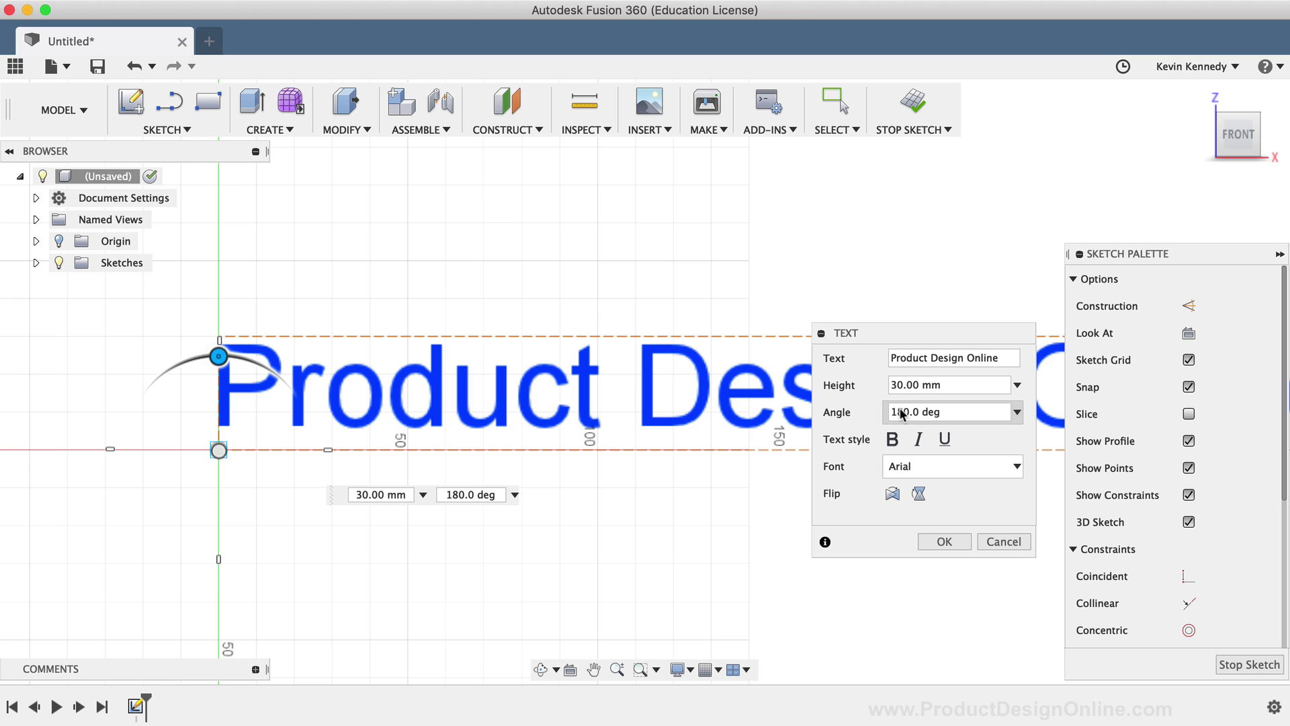
{"action": "left_click_drag", "start_coordinate": [906, 413], "coordinate": [888, 409]}
{"action": "type", "text": "0"}
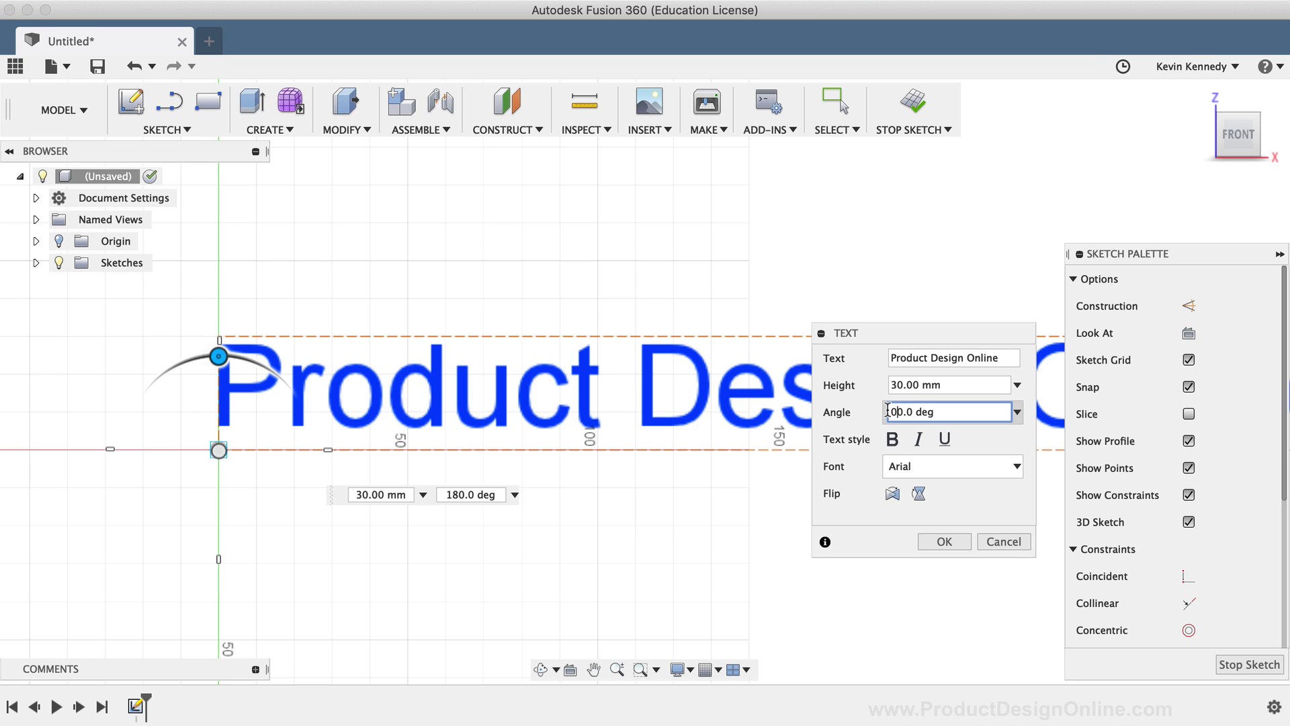
{"action": "key", "text": "Delete"}
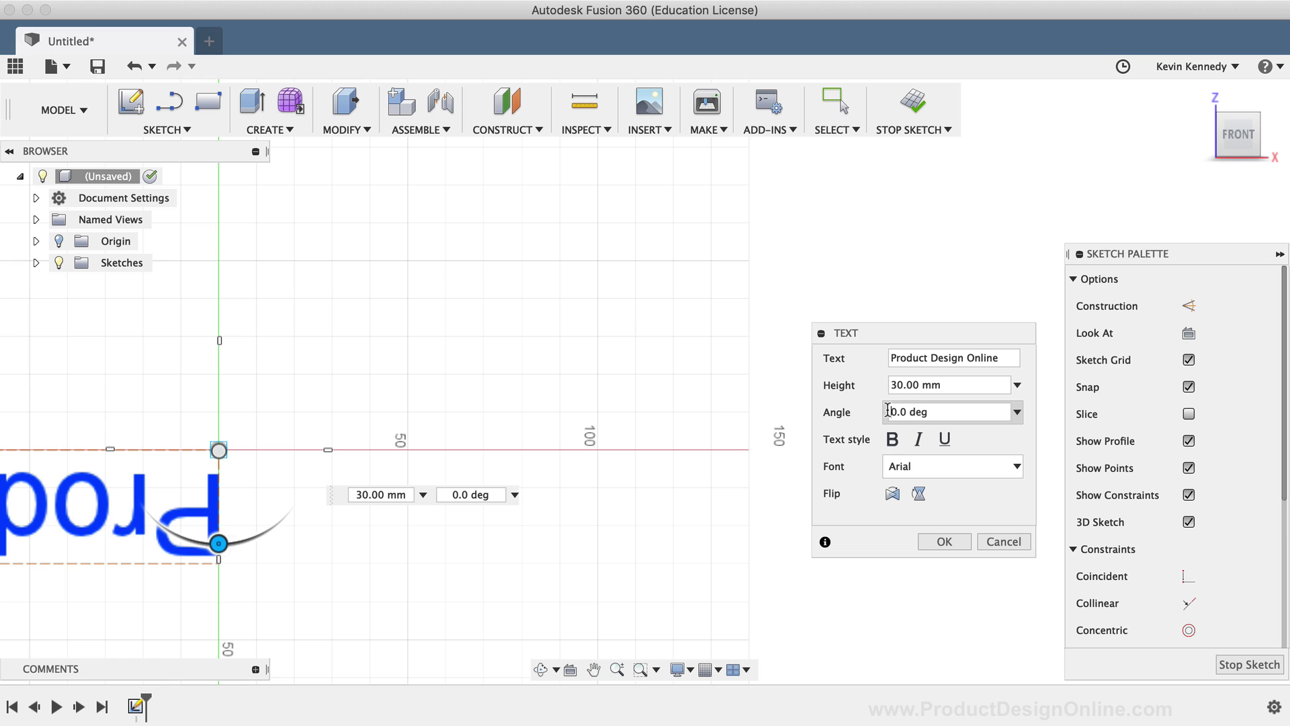
{"action": "type", "text": "18"}
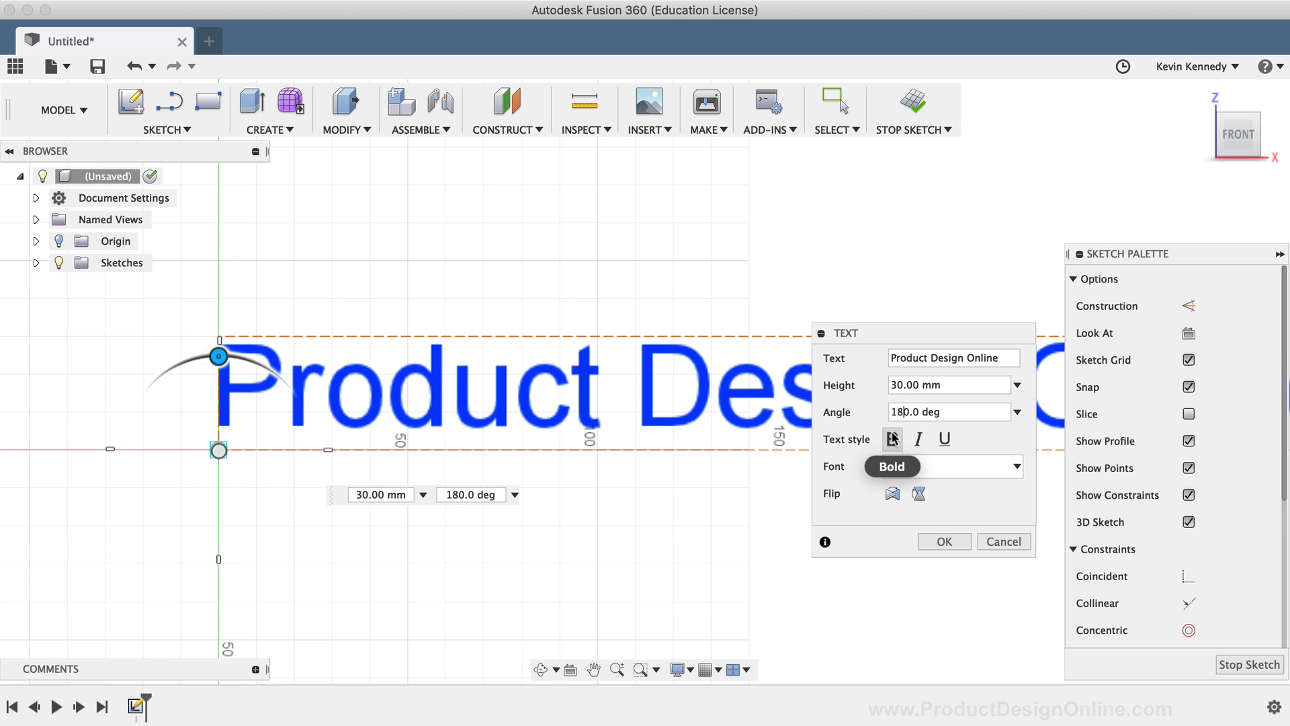
{"action": "left_click", "coordinate": [893, 439]}
{"action": "left_click", "coordinate": [918, 439]}
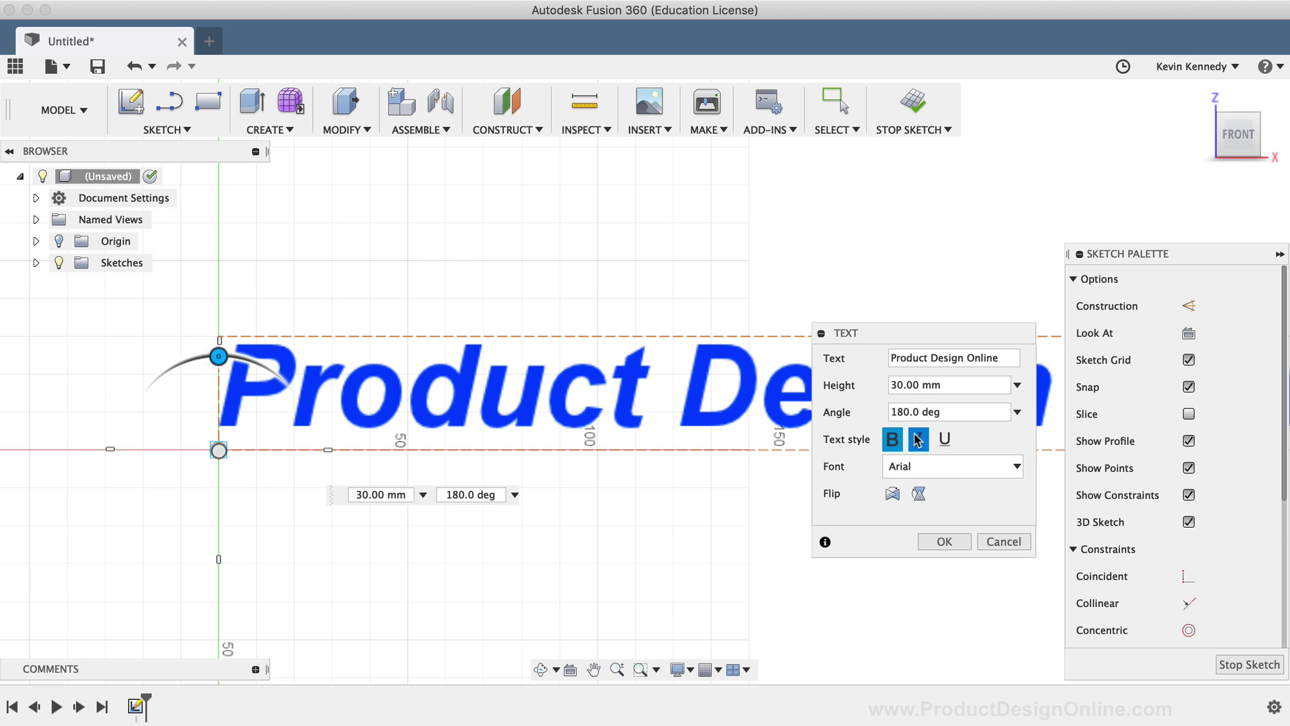
{"action": "left_click", "coordinate": [944, 440]}
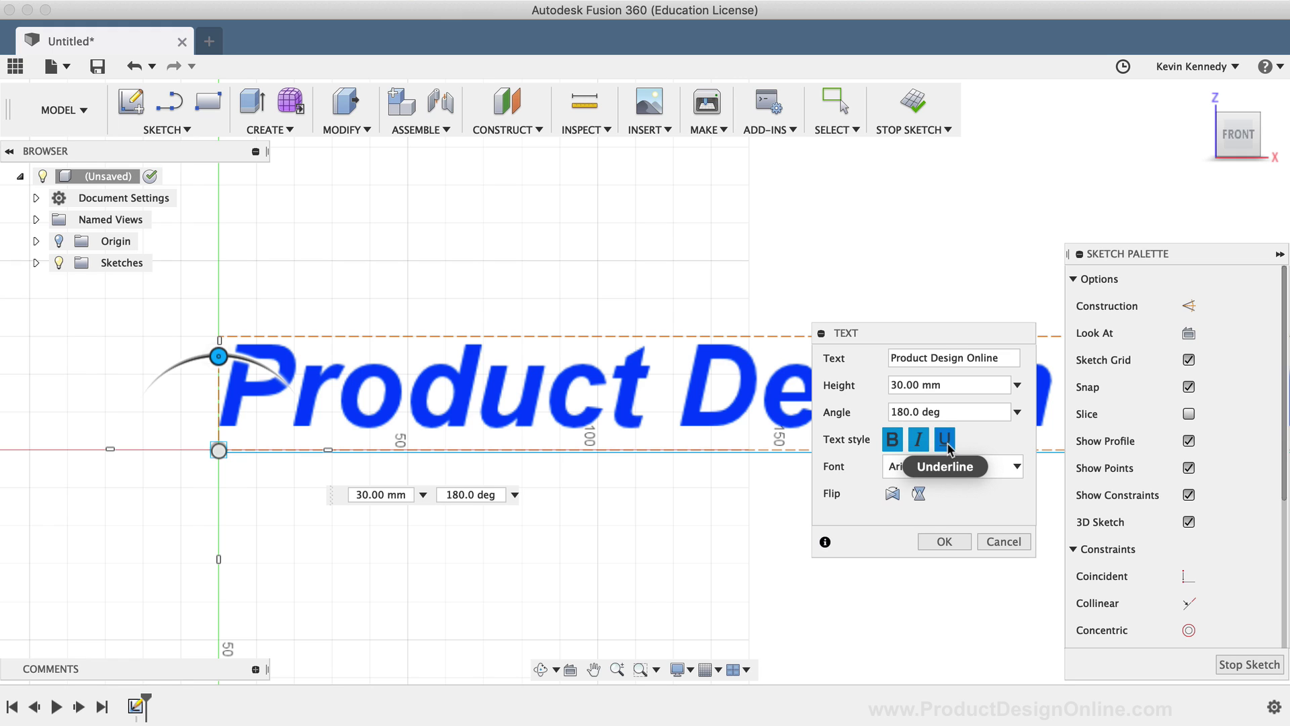
{"action": "left_click", "coordinate": [926, 440]}
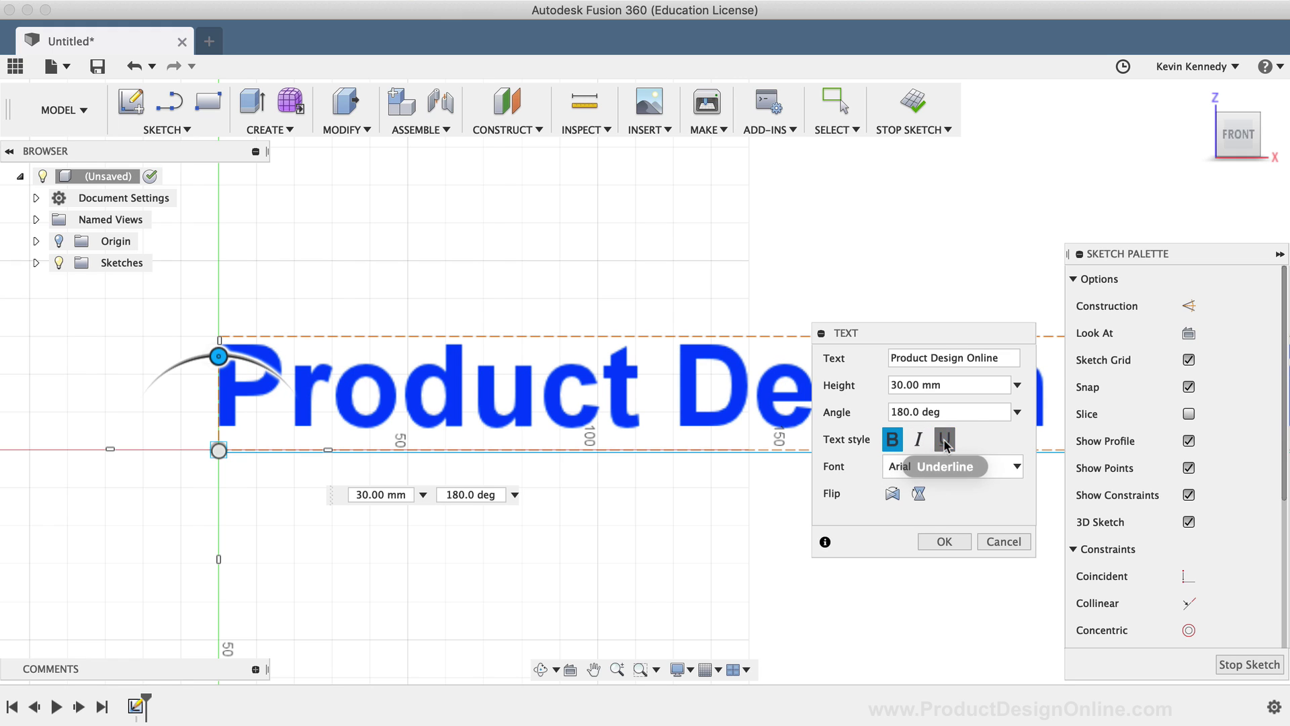
{"action": "left_click", "coordinate": [939, 441]}
{"action": "left_click", "coordinate": [895, 440]}
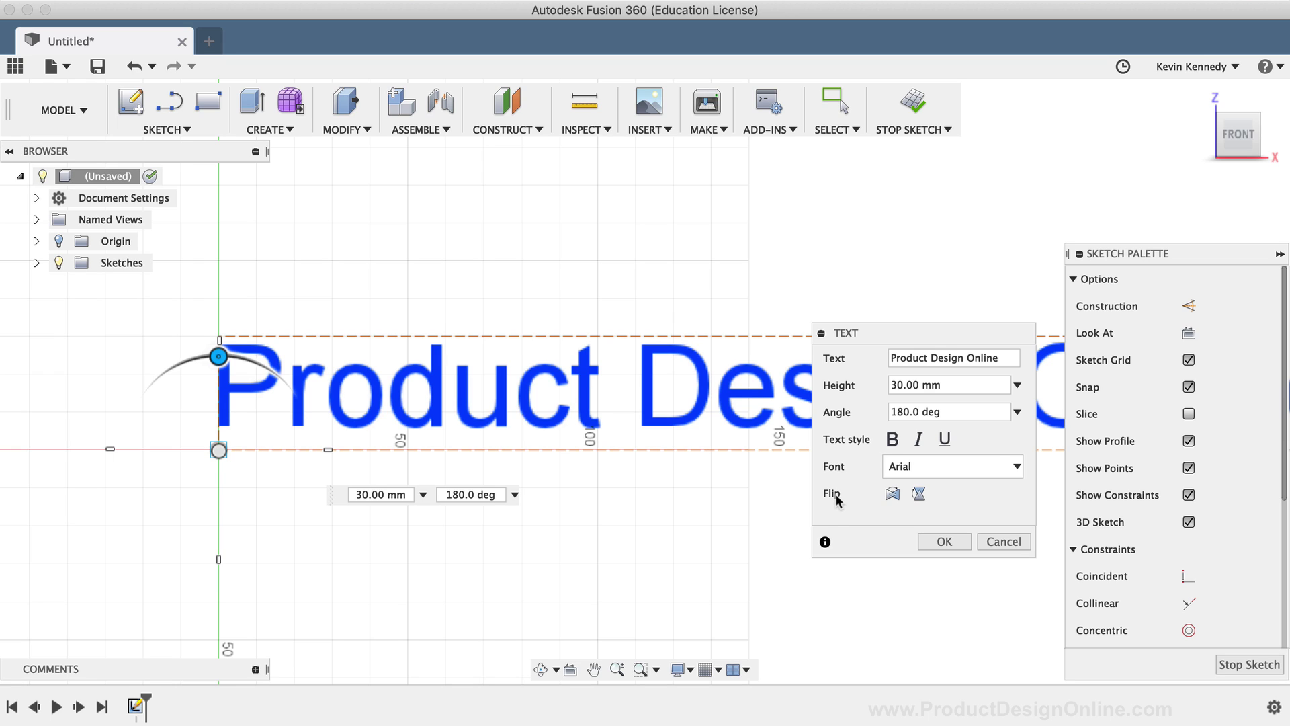
{"action": "left_click", "coordinate": [892, 495]}
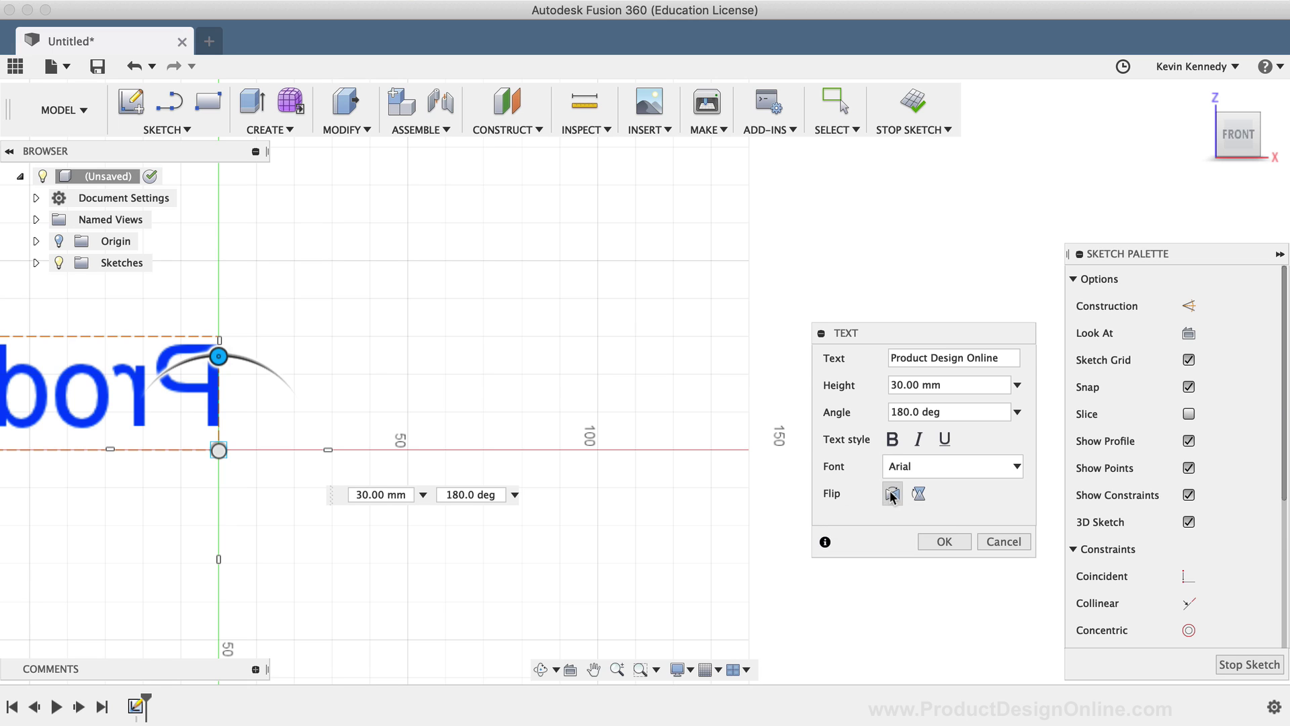
{"action": "left_click", "coordinate": [892, 495]}
{"action": "left_click", "coordinate": [919, 495]}
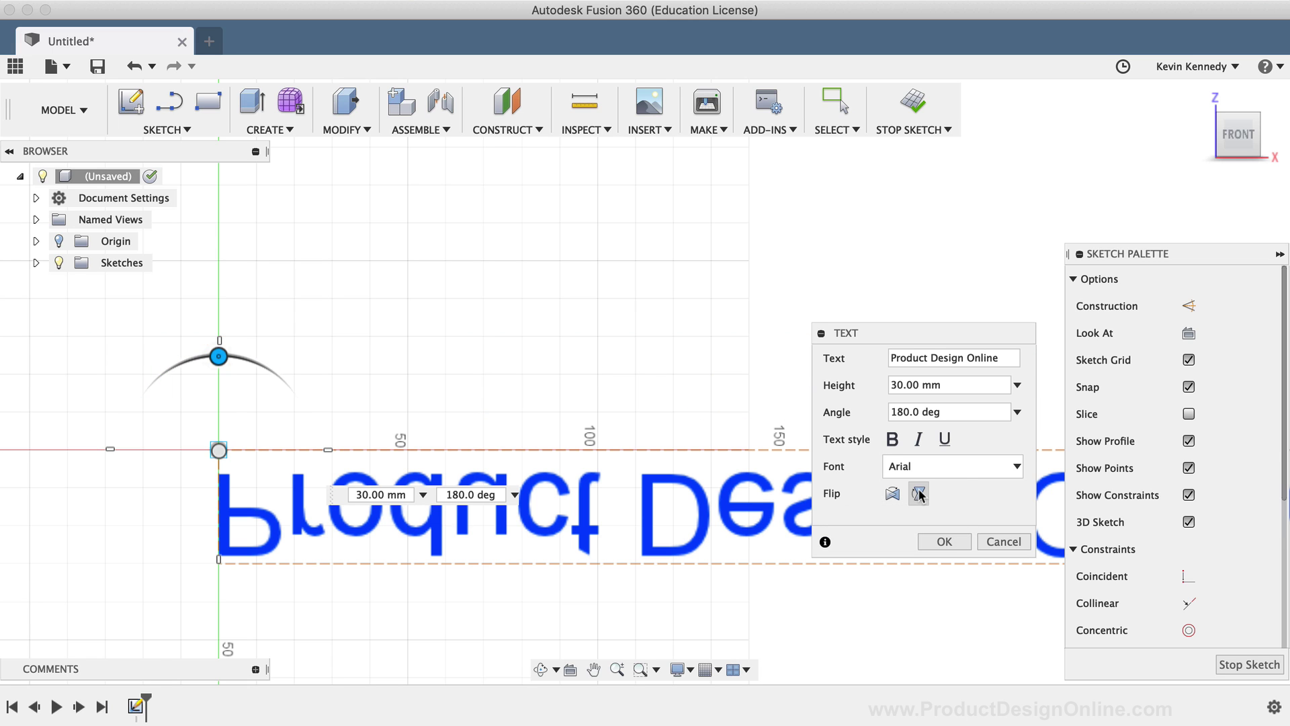
{"action": "left_click", "coordinate": [919, 495]}
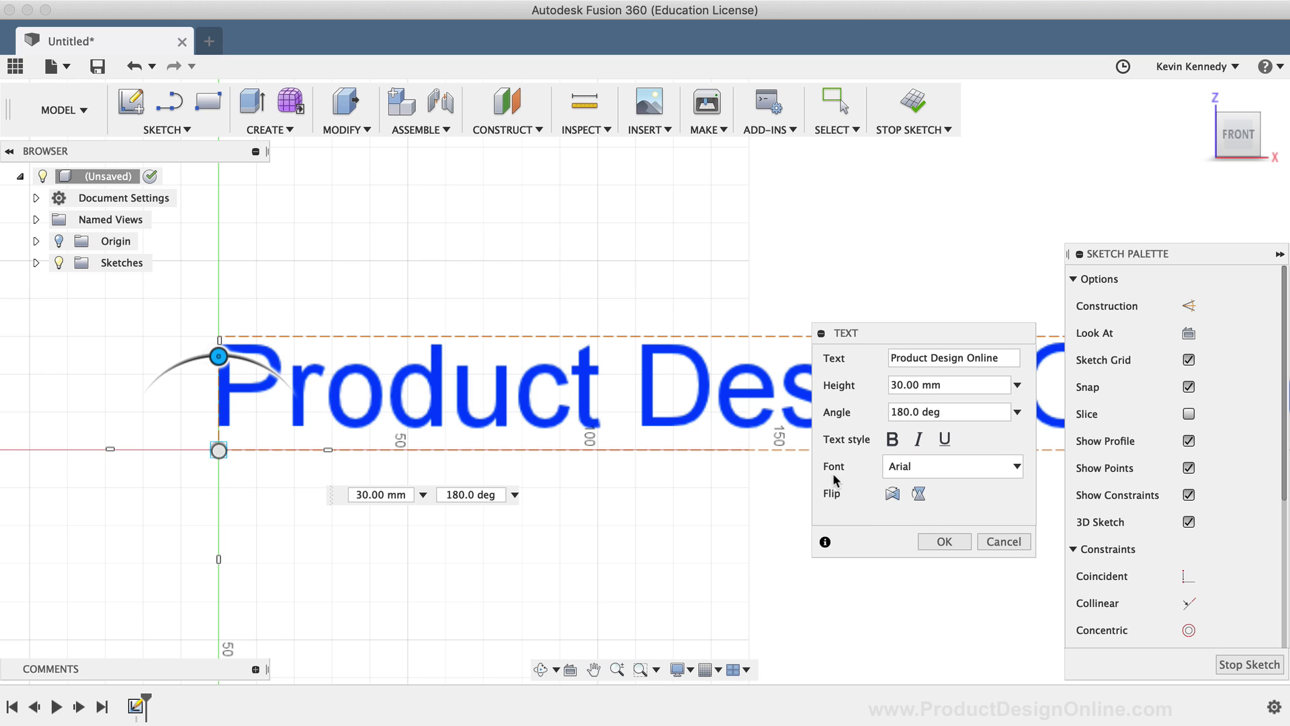
Try Arial Narrow, Baghdad, then Bebas as the text font, and browse toward the .shx fonts.
{"action": "left_click", "coordinate": [1000, 462]}
{"action": "scroll", "coordinate": [965, 541], "scroll_direction": "down", "scroll_amount": 3}
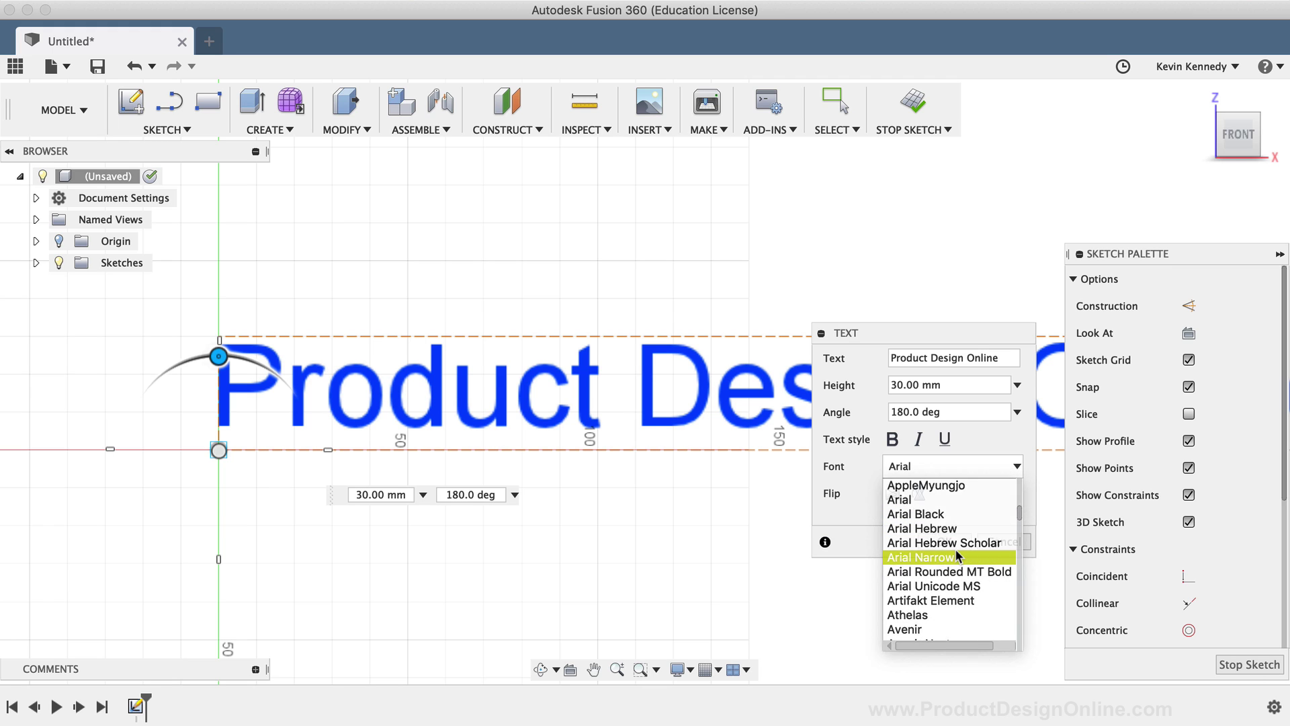
{"action": "left_click", "coordinate": [957, 555]}
{"action": "left_click", "coordinate": [953, 464]}
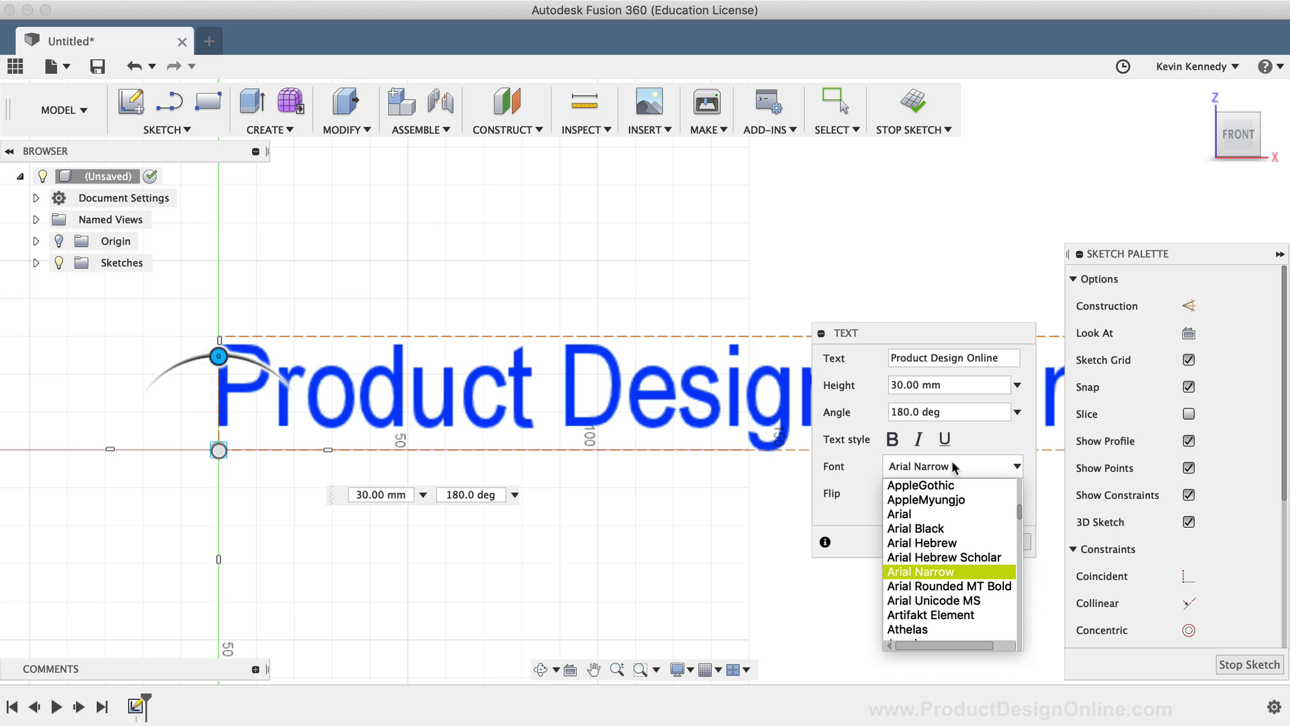
{"action": "scroll", "coordinate": [945, 605], "scroll_direction": "down", "scroll_amount": 5}
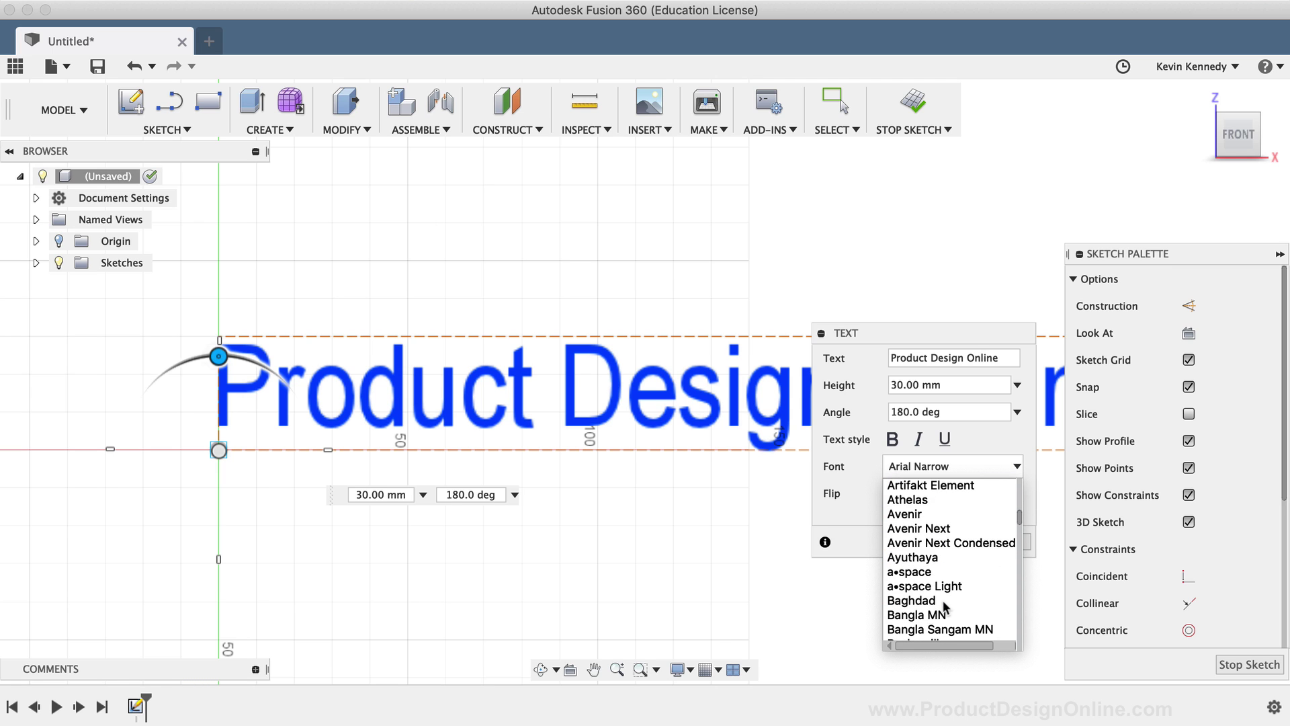
{"action": "left_click", "coordinate": [944, 607]}
{"action": "left_click", "coordinate": [953, 466]}
{"action": "scroll", "coordinate": [942, 561], "scroll_direction": "down", "scroll_amount": 1}
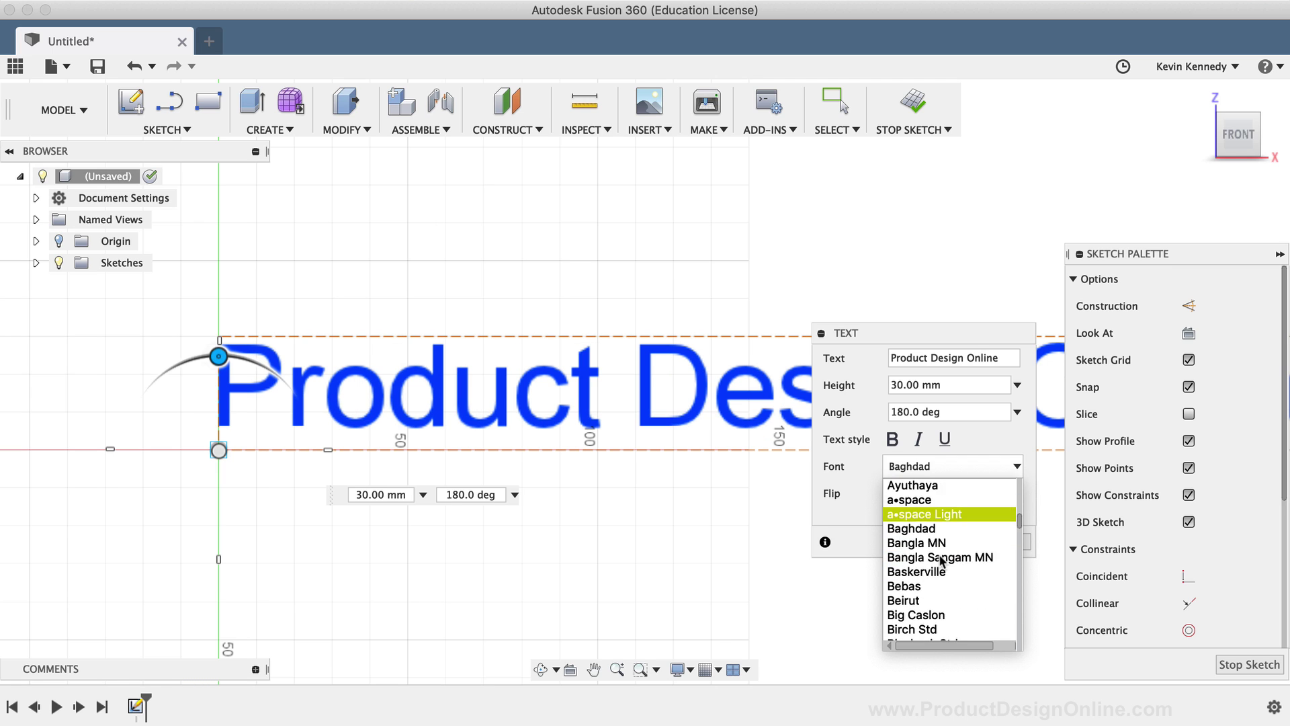
{"action": "left_click", "coordinate": [936, 585]}
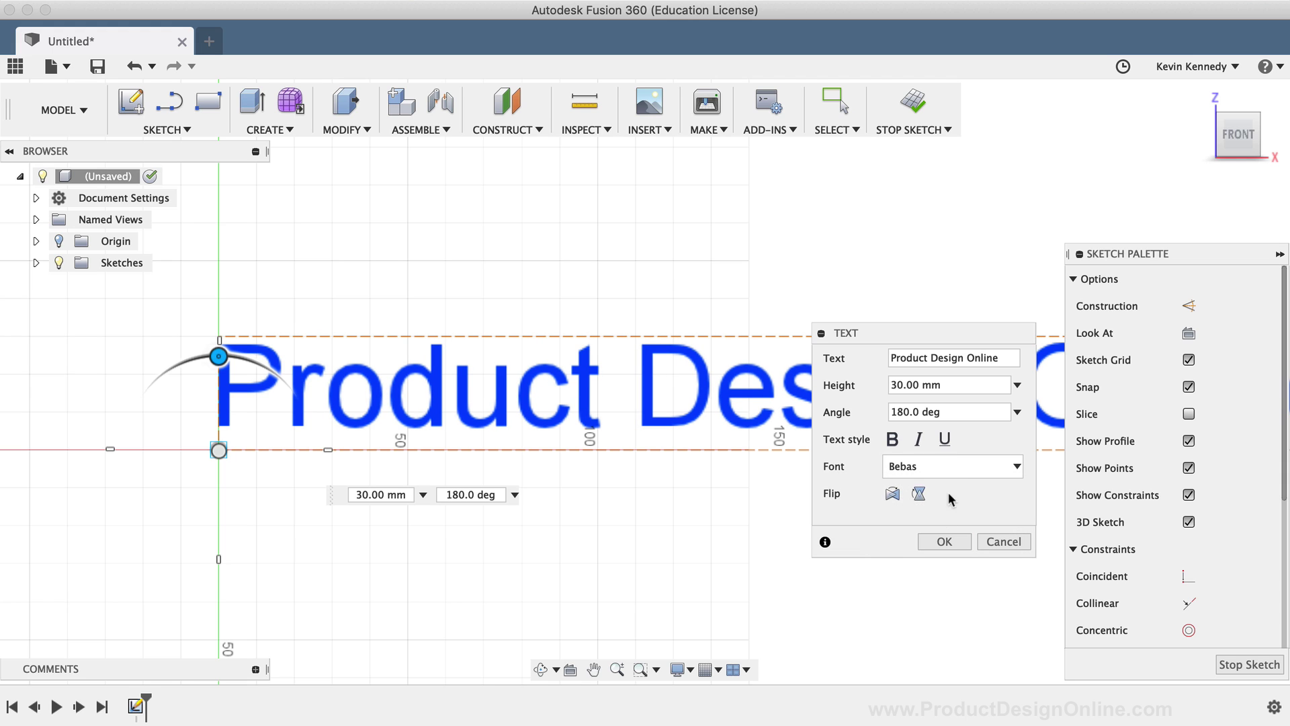
{"action": "left_click", "coordinate": [957, 468]}
{"action": "scroll", "coordinate": [963, 532], "scroll_direction": "up", "scroll_amount": 10}
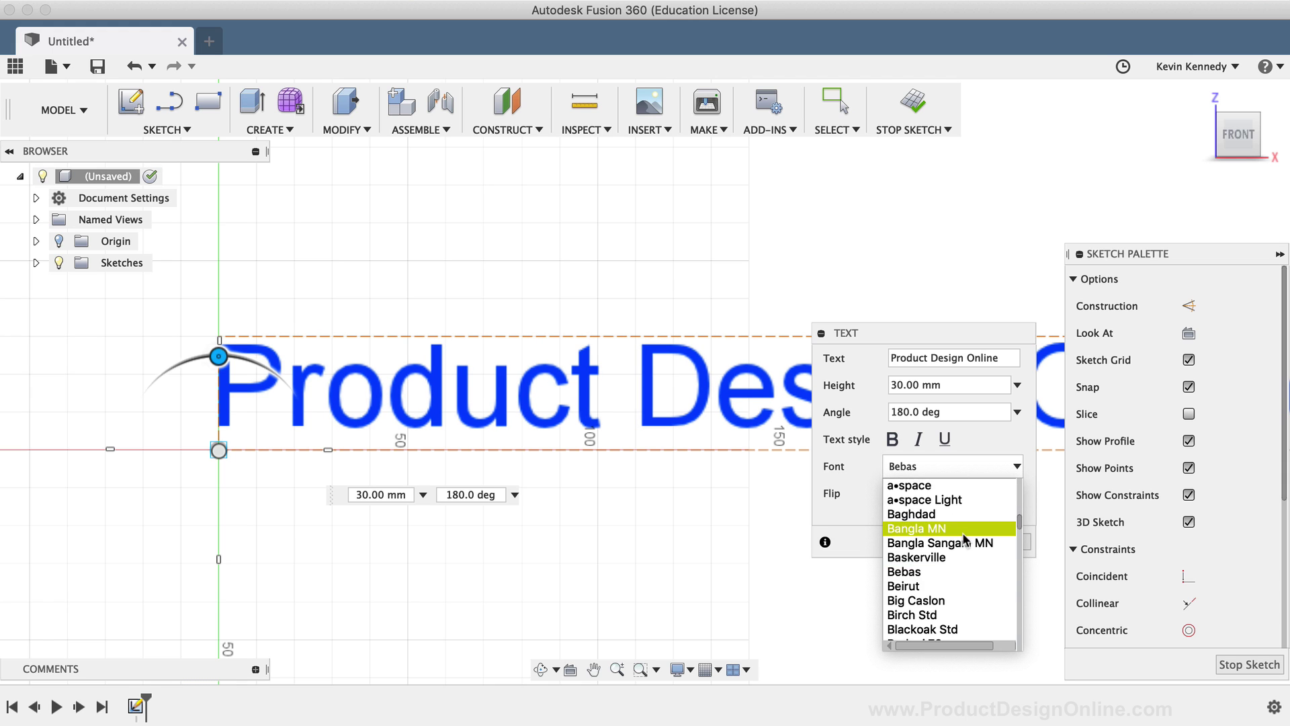
{"action": "scroll", "coordinate": [963, 533], "scroll_direction": "up", "scroll_amount": 5}
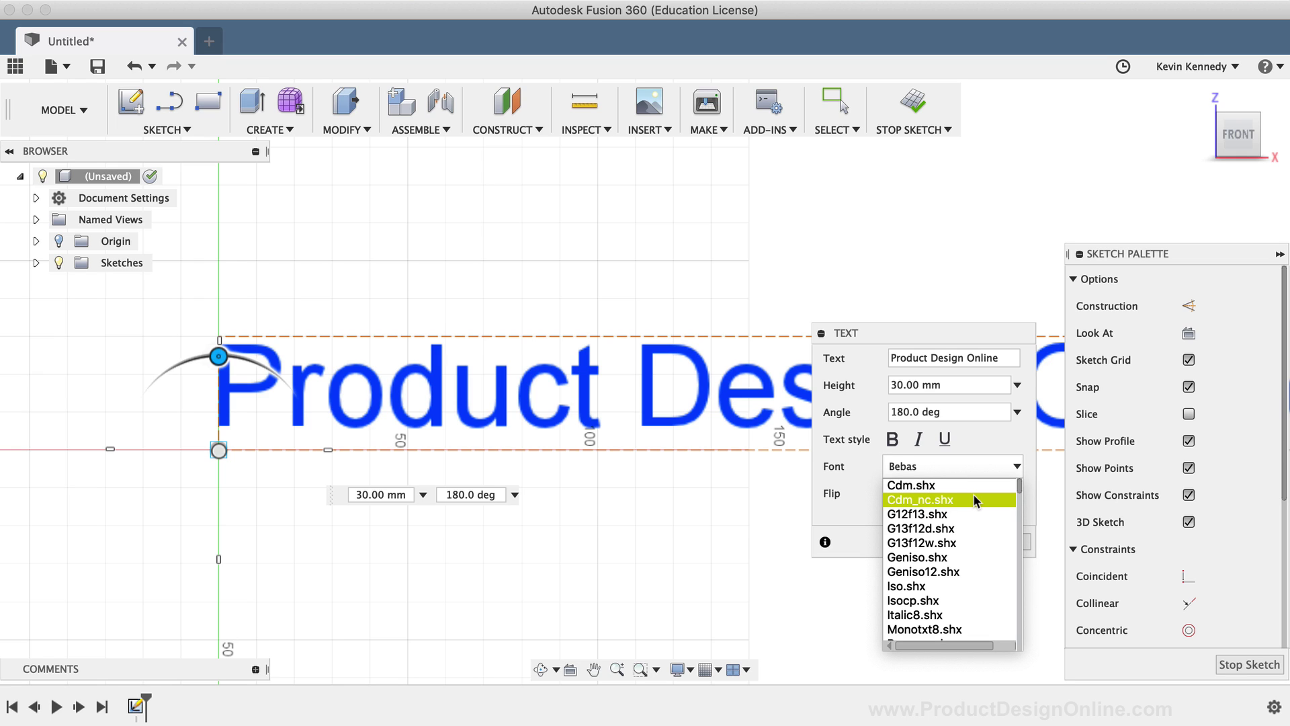
Try Cdm_nc.shx, return to Bebas, turn on Bold, and confirm the text with OK.
{"action": "left_click", "coordinate": [974, 500]}
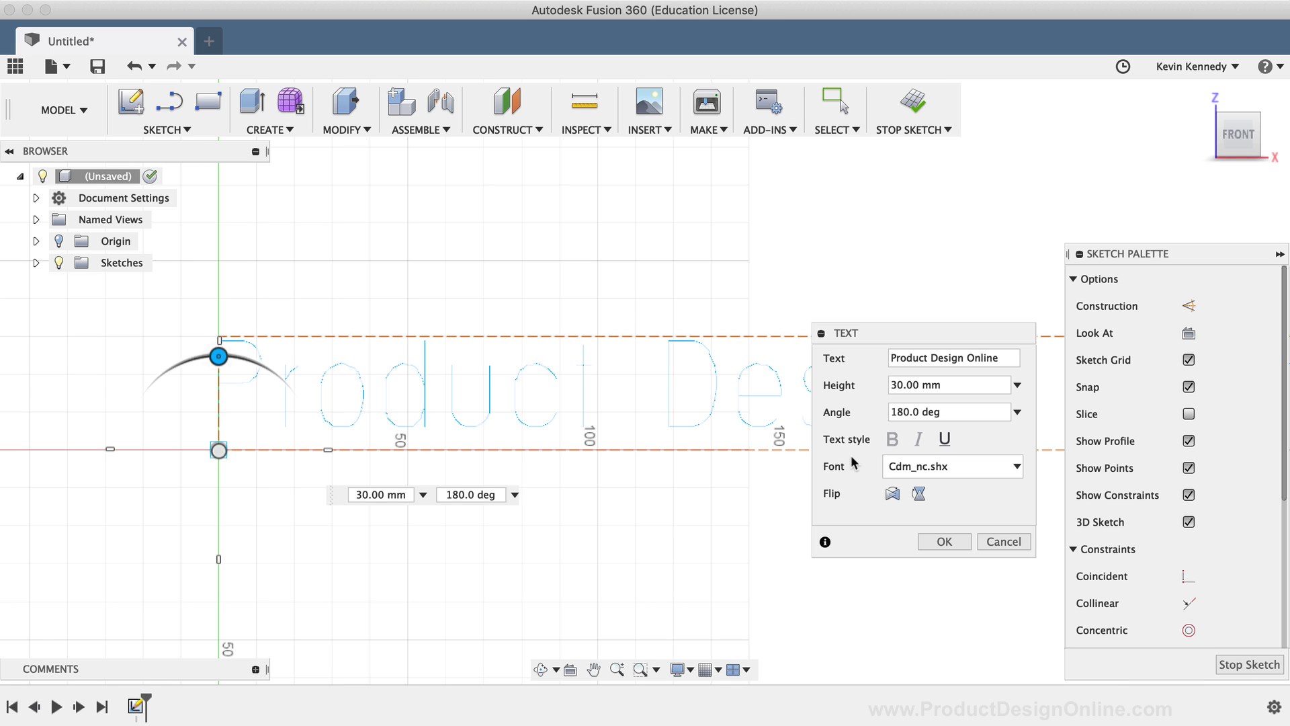
{"action": "left_click", "coordinate": [1008, 466]}
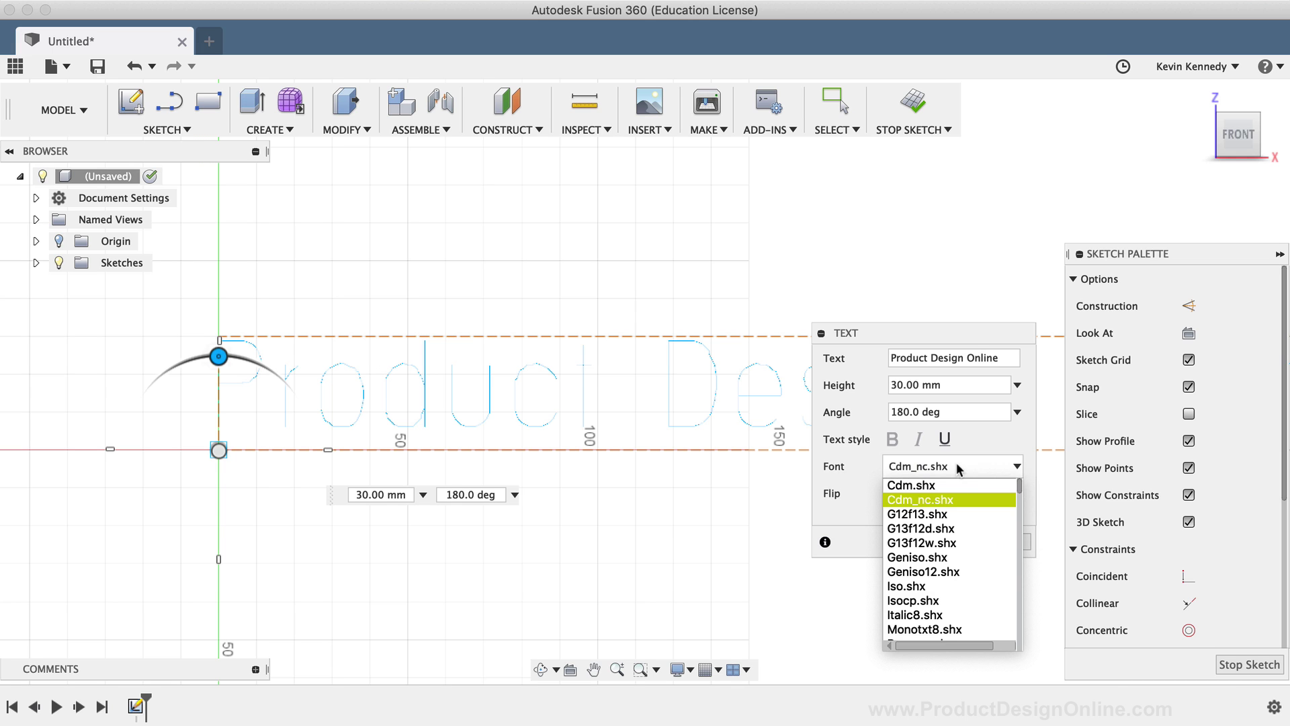
{"action": "scroll", "coordinate": [955, 592], "scroll_direction": "down", "scroll_amount": 4}
{"action": "scroll", "coordinate": [955, 592], "scroll_direction": "down", "scroll_amount": 10}
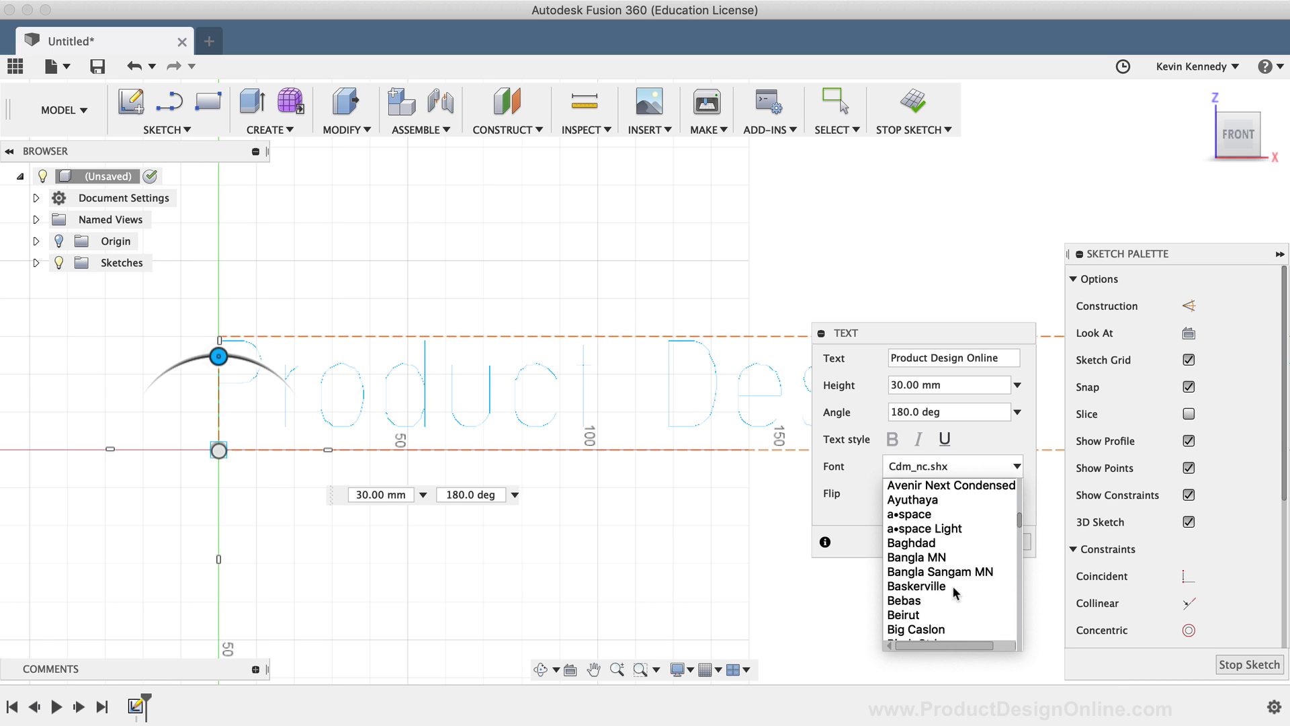
{"action": "left_click", "coordinate": [943, 554]}
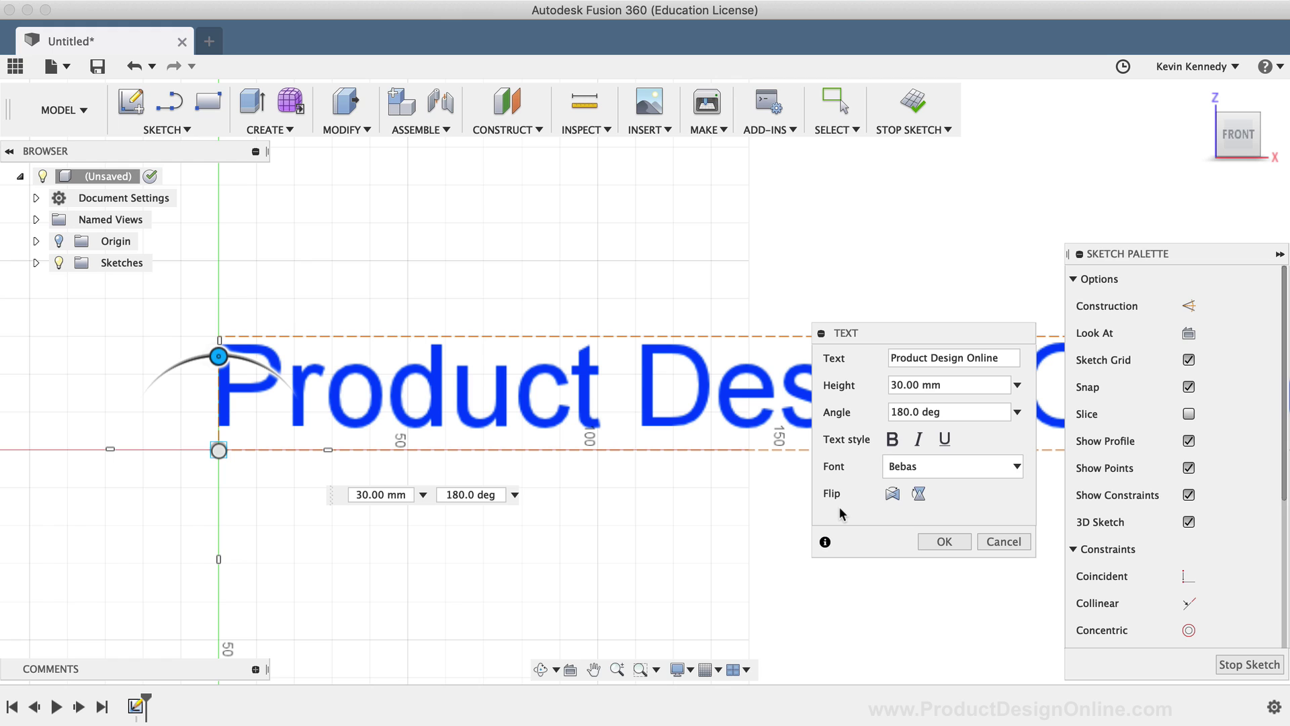
{"action": "left_click", "coordinate": [893, 439]}
{"action": "left_click", "coordinate": [941, 540]}
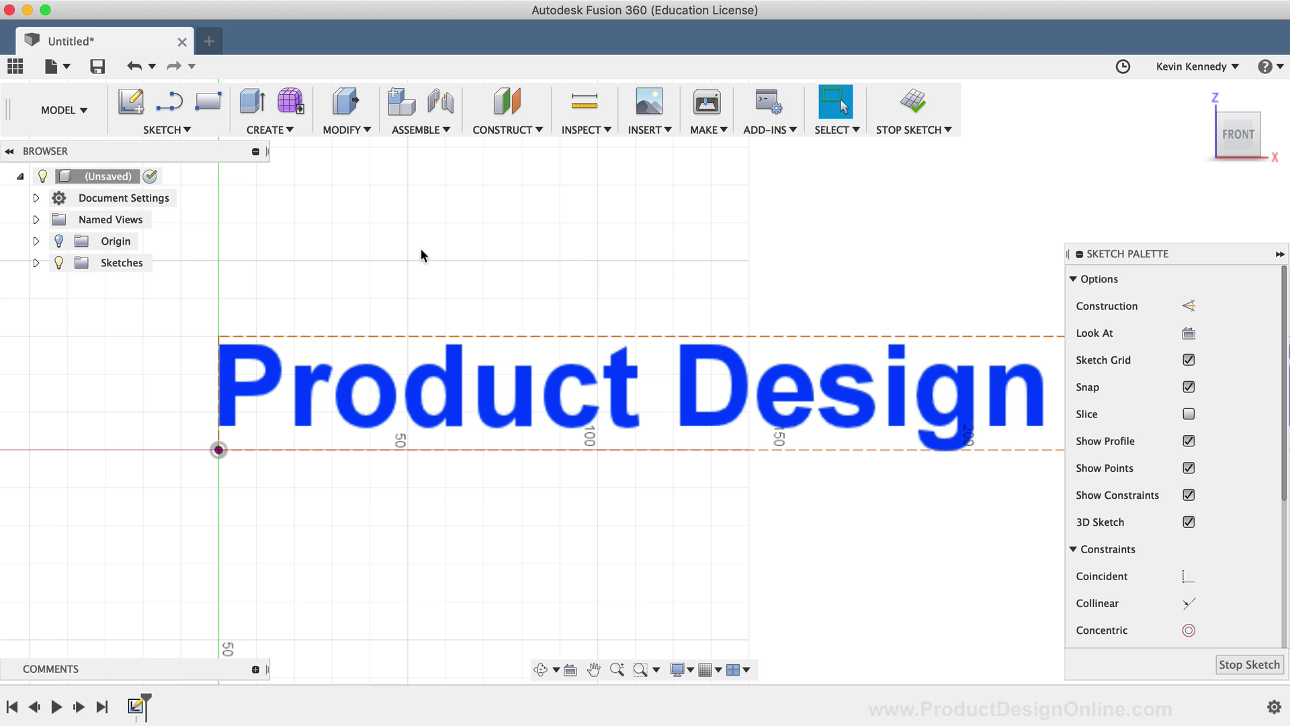
{"action": "left_click", "coordinate": [240, 130]}
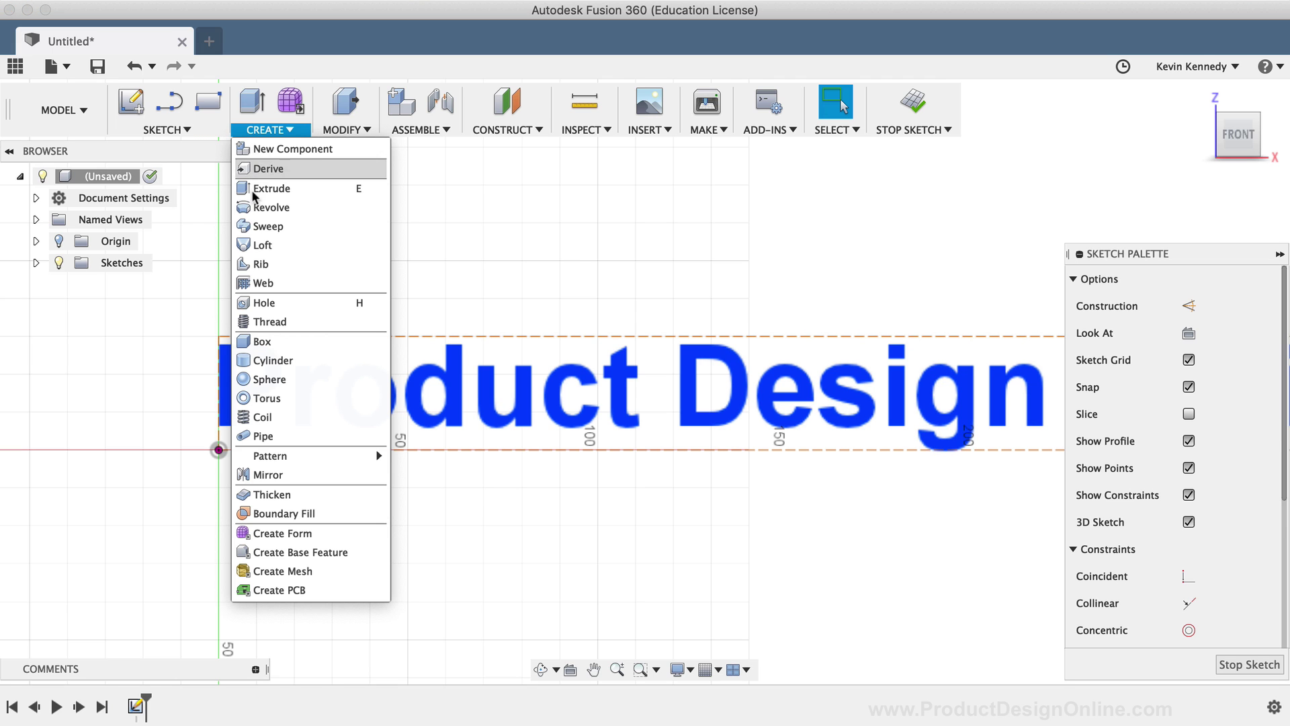
{"action": "left_click", "coordinate": [296, 191]}
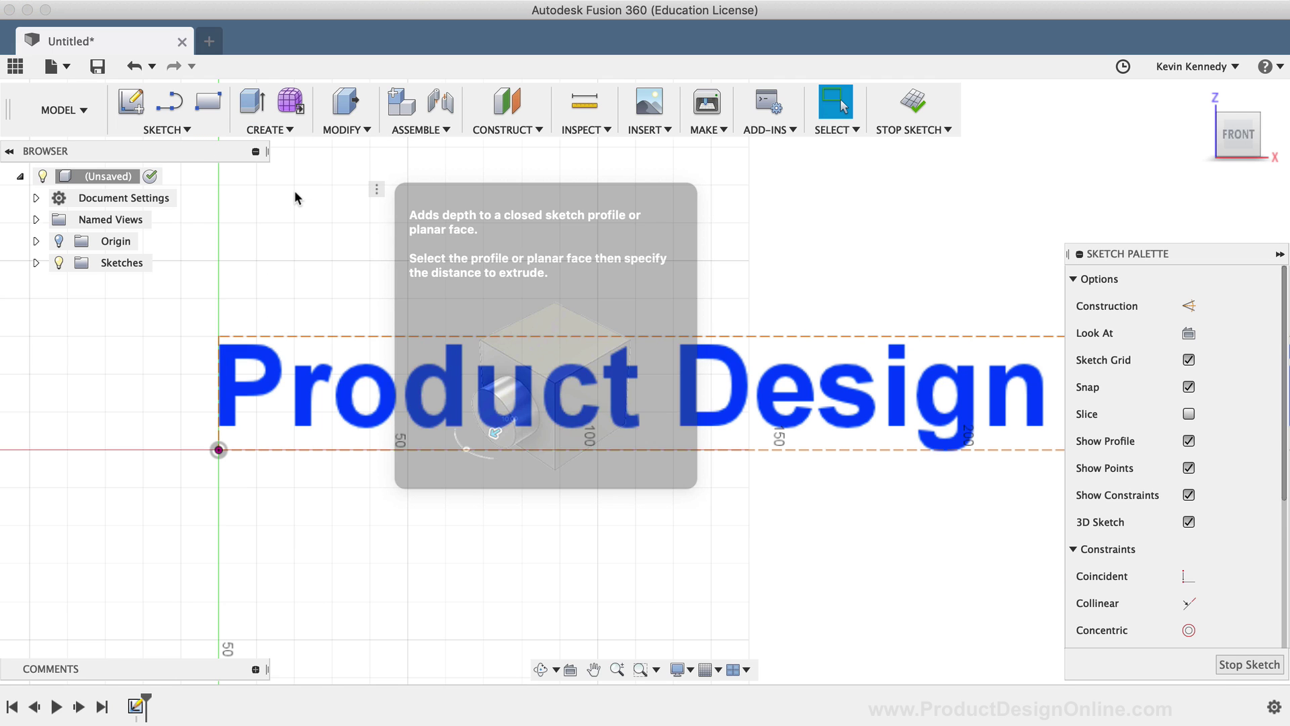
{"action": "left_click", "coordinate": [683, 355]}
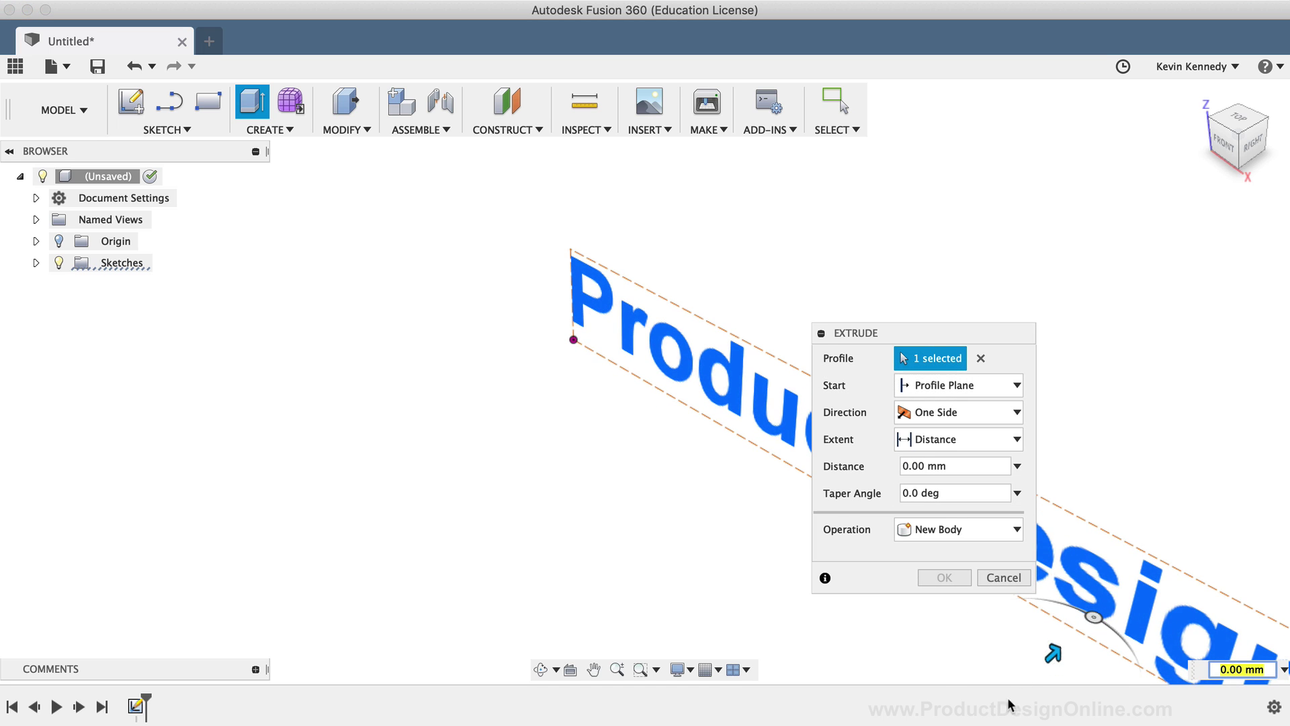
{"action": "left_click_drag", "start_coordinate": [1053, 653], "coordinate": [1019, 686]}
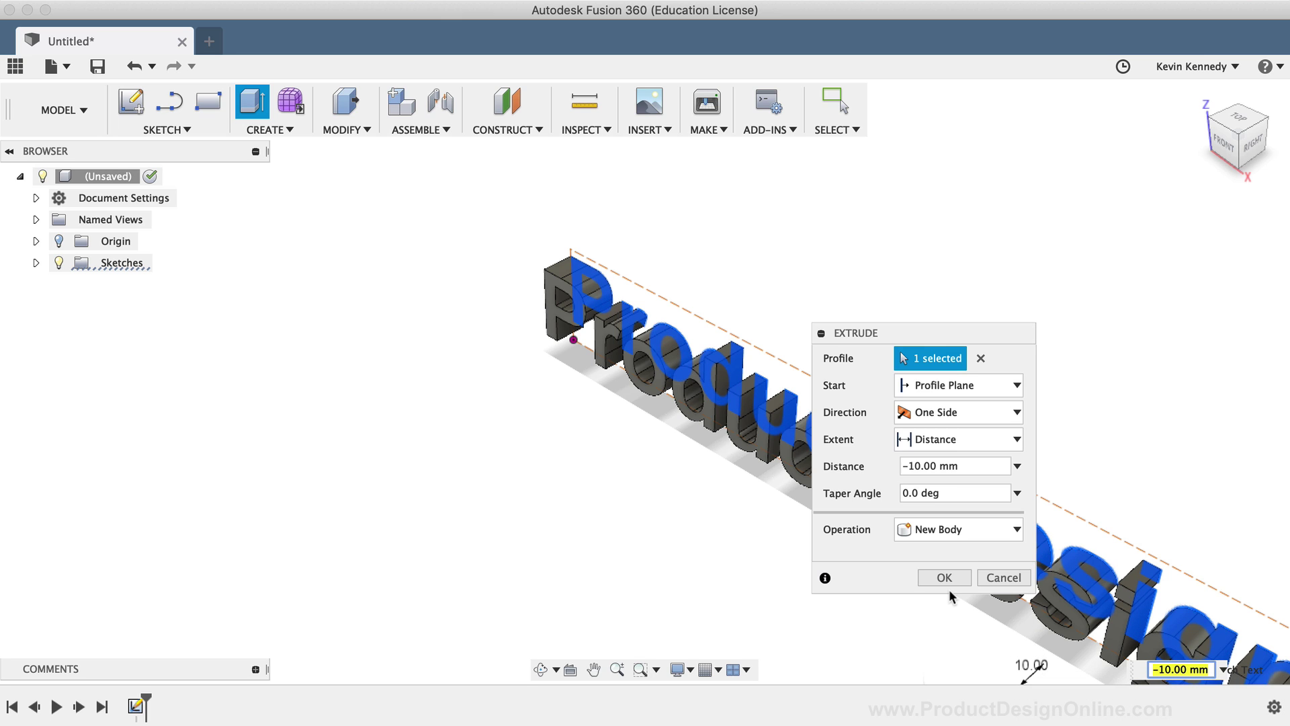
{"action": "left_click", "coordinate": [985, 578]}
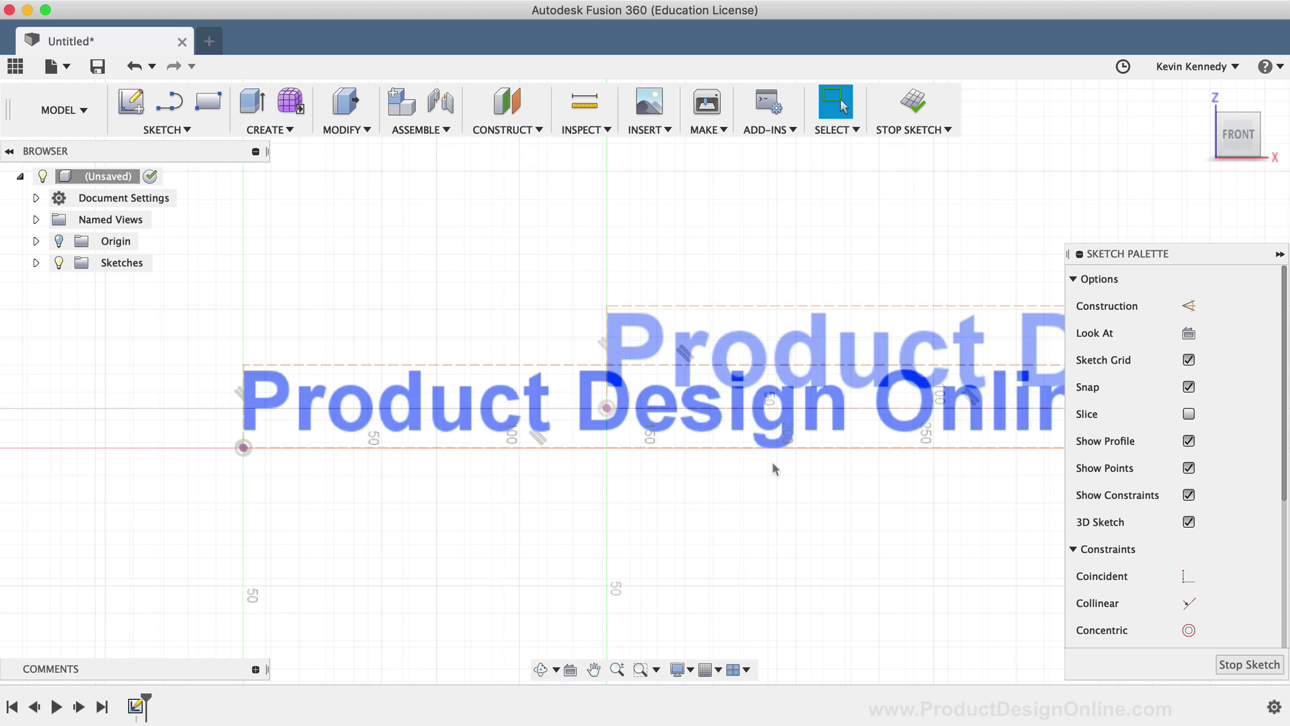
Explode the Product Design Online text into letter curves and pan across the whole word.
{"action": "right_click", "coordinate": [781, 424]}
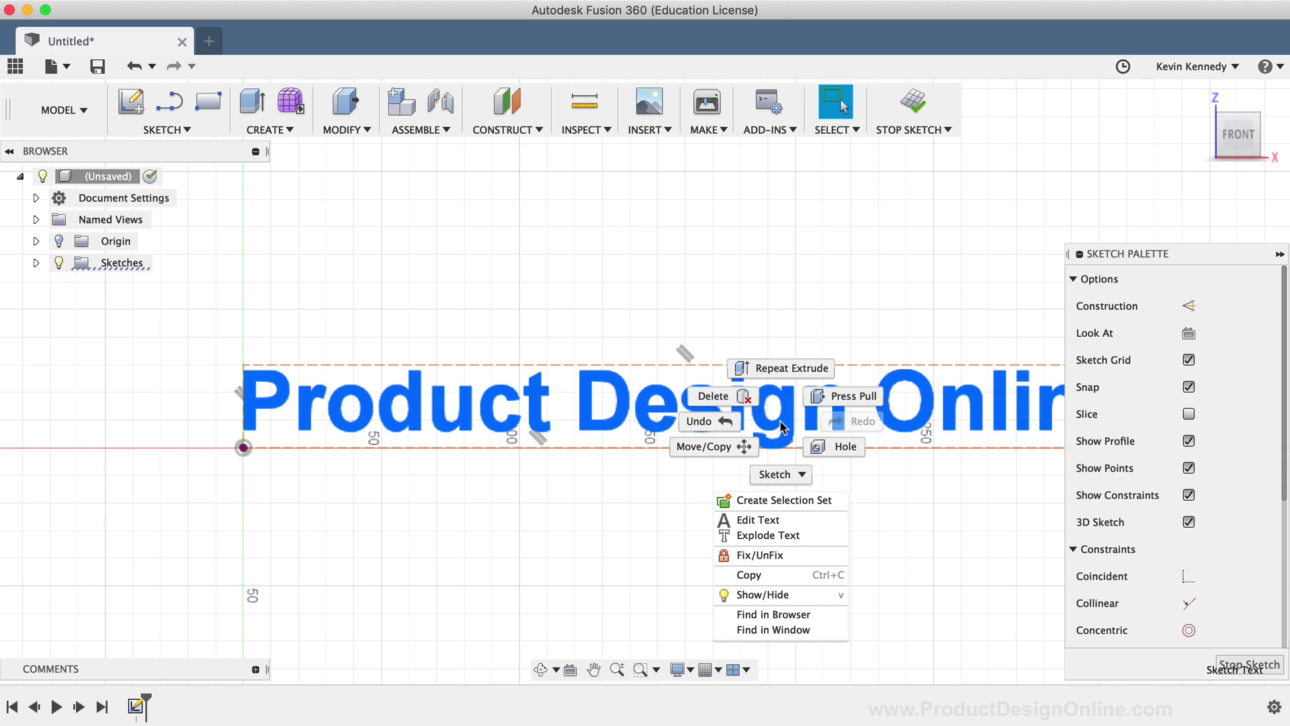
{"action": "left_click", "coordinate": [782, 537]}
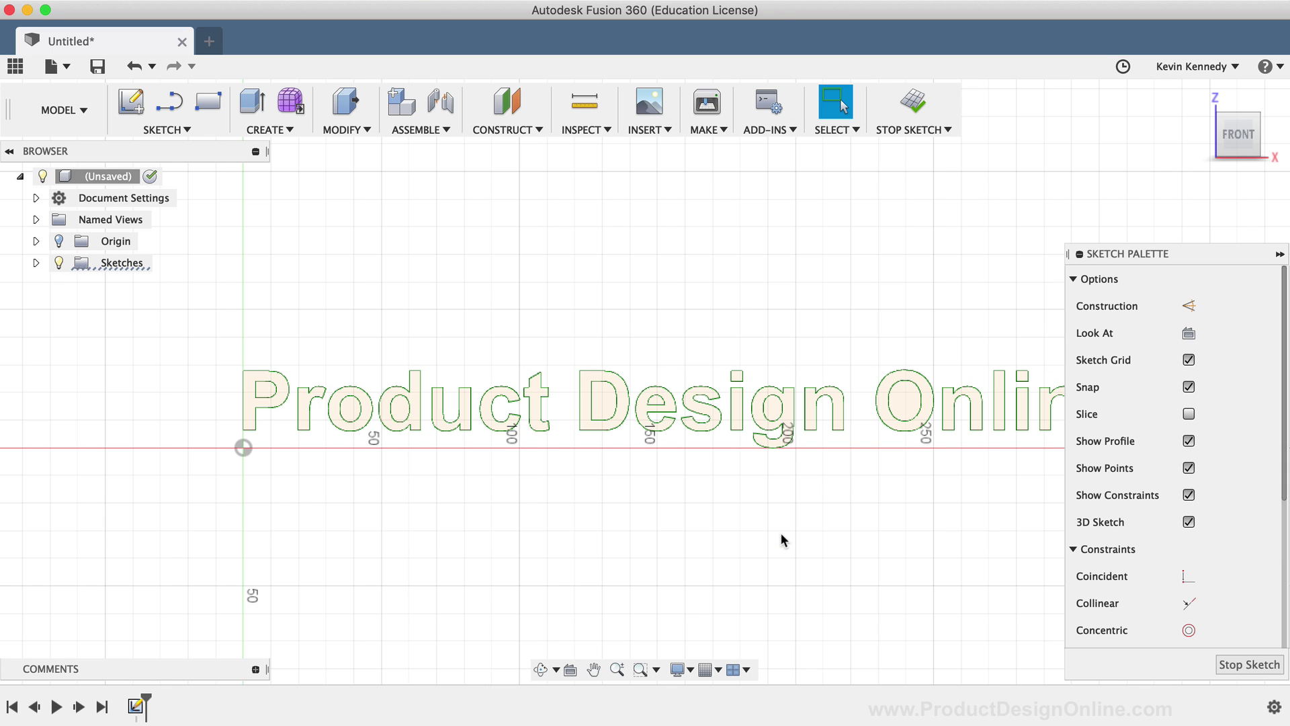
{"action": "scroll", "coordinate": [719, 524], "scroll_direction": "right", "scroll_amount": 5}
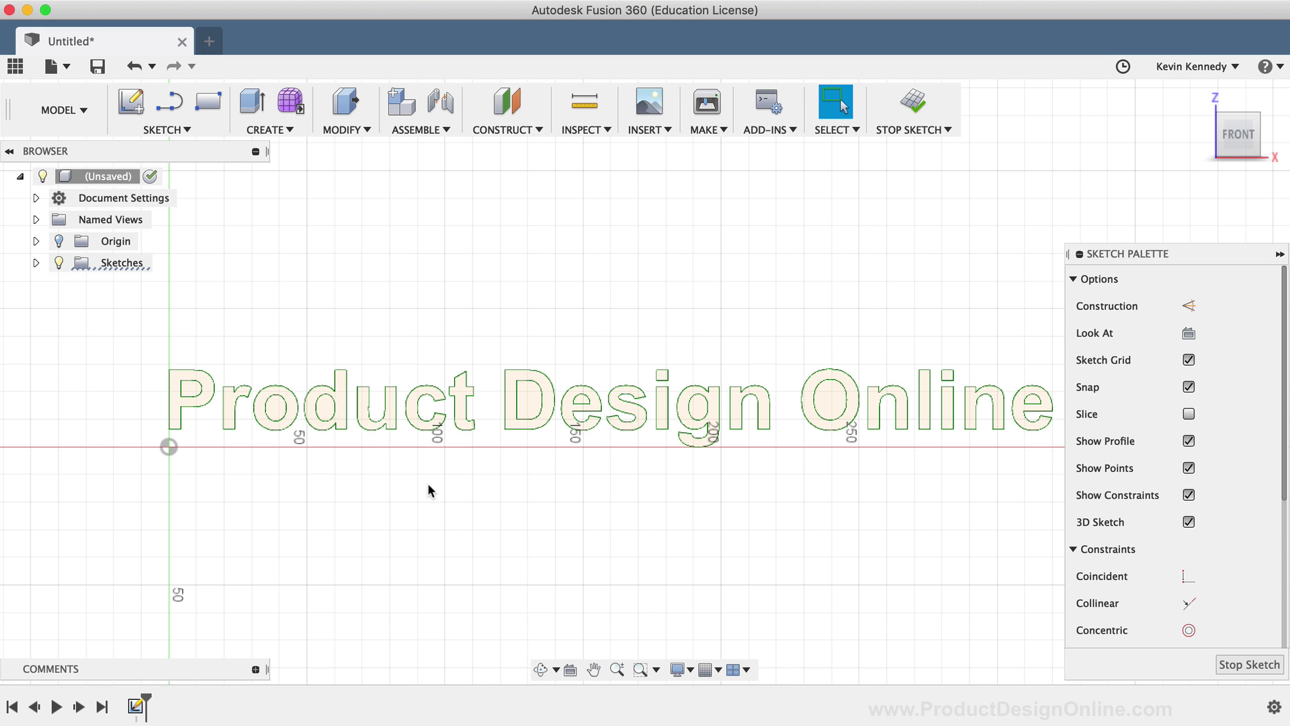
{"action": "scroll", "coordinate": [429, 487], "scroll_direction": "right", "scroll_amount": 2}
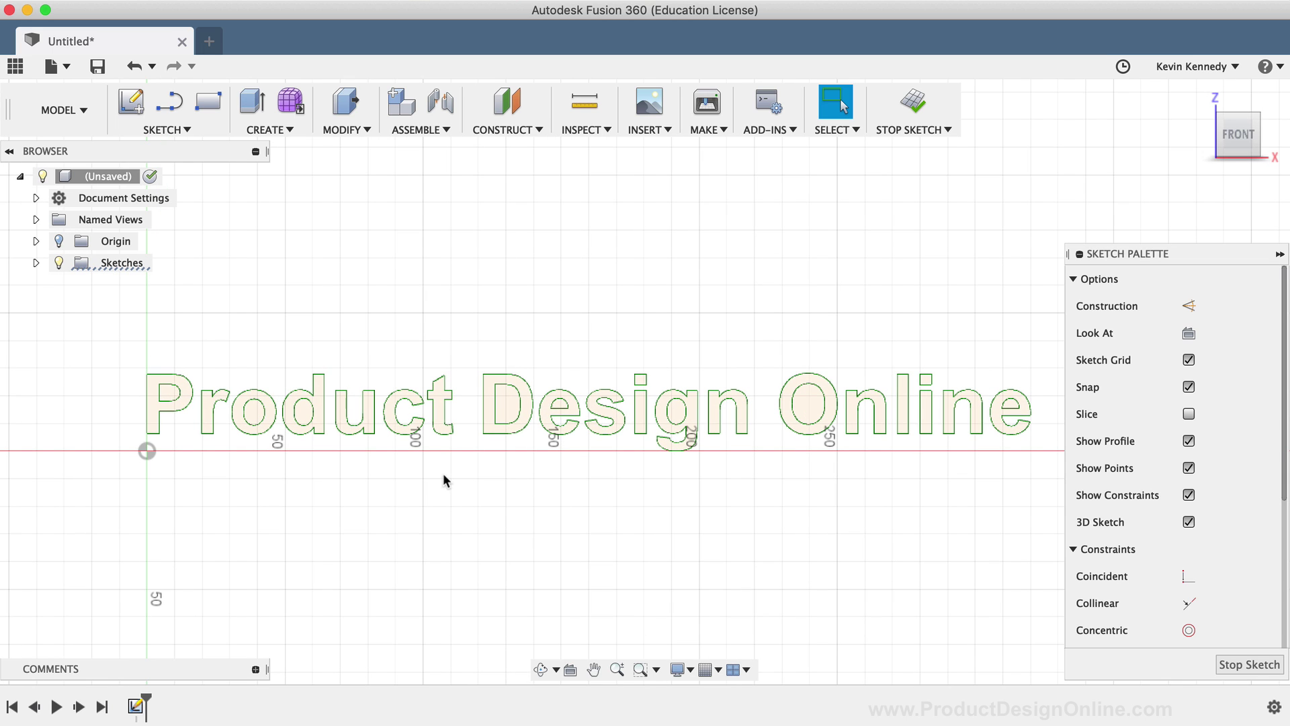
Preview a -30 mm extrusion of the r, P, o and d letter profiles, then cancel it.
{"action": "right_click", "coordinate": [495, 465]}
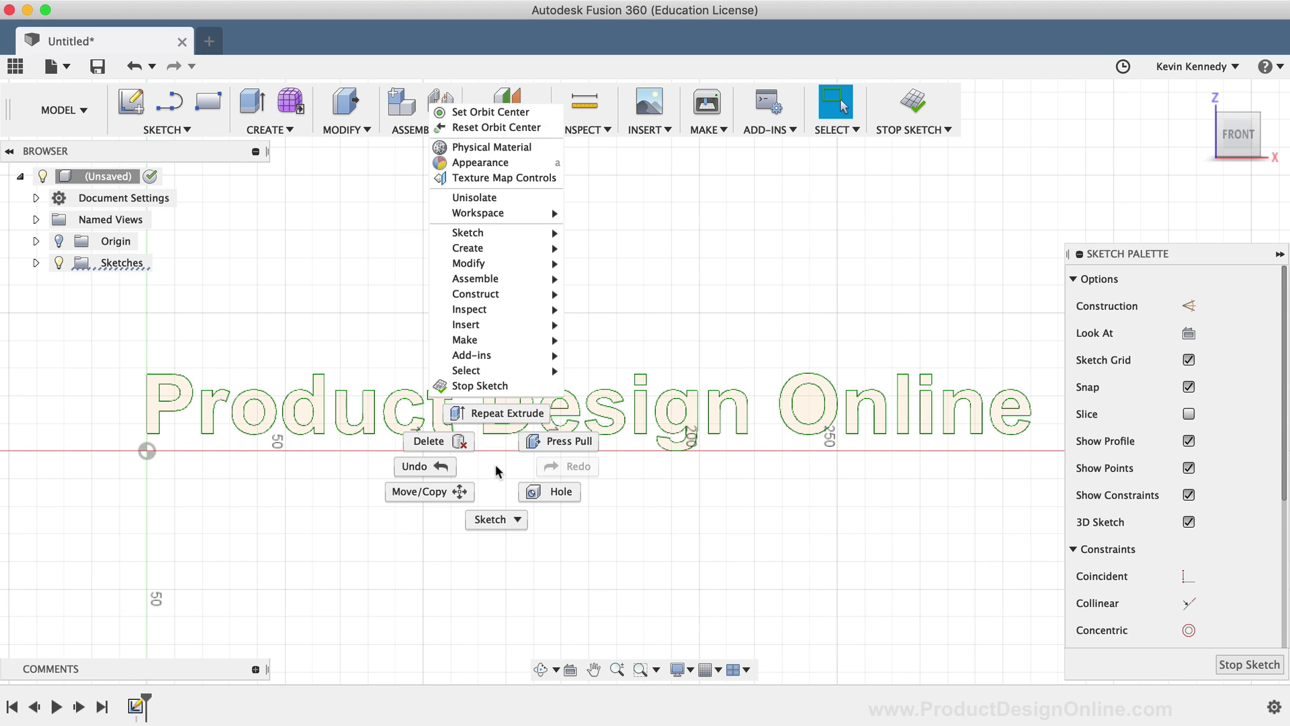
{"action": "left_click", "coordinate": [491, 412]}
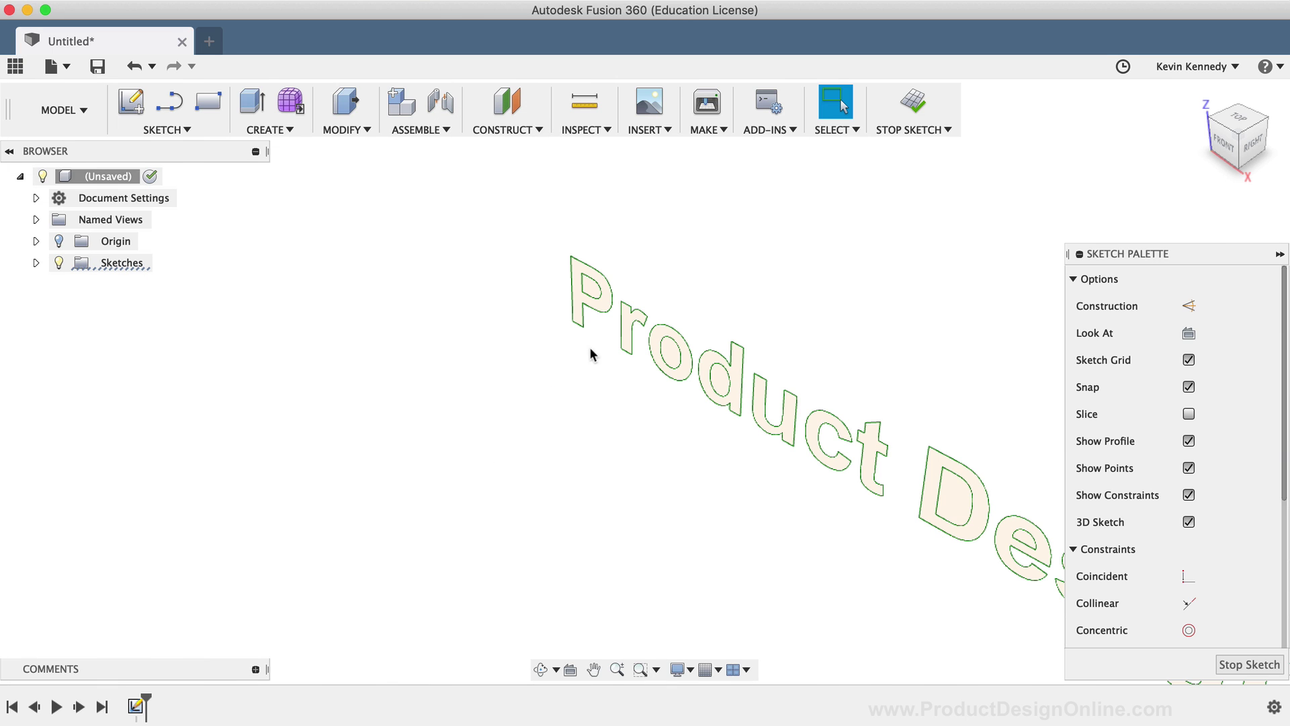
{"action": "left_click", "coordinate": [622, 325]}
{"action": "left_click", "coordinate": [579, 296]}
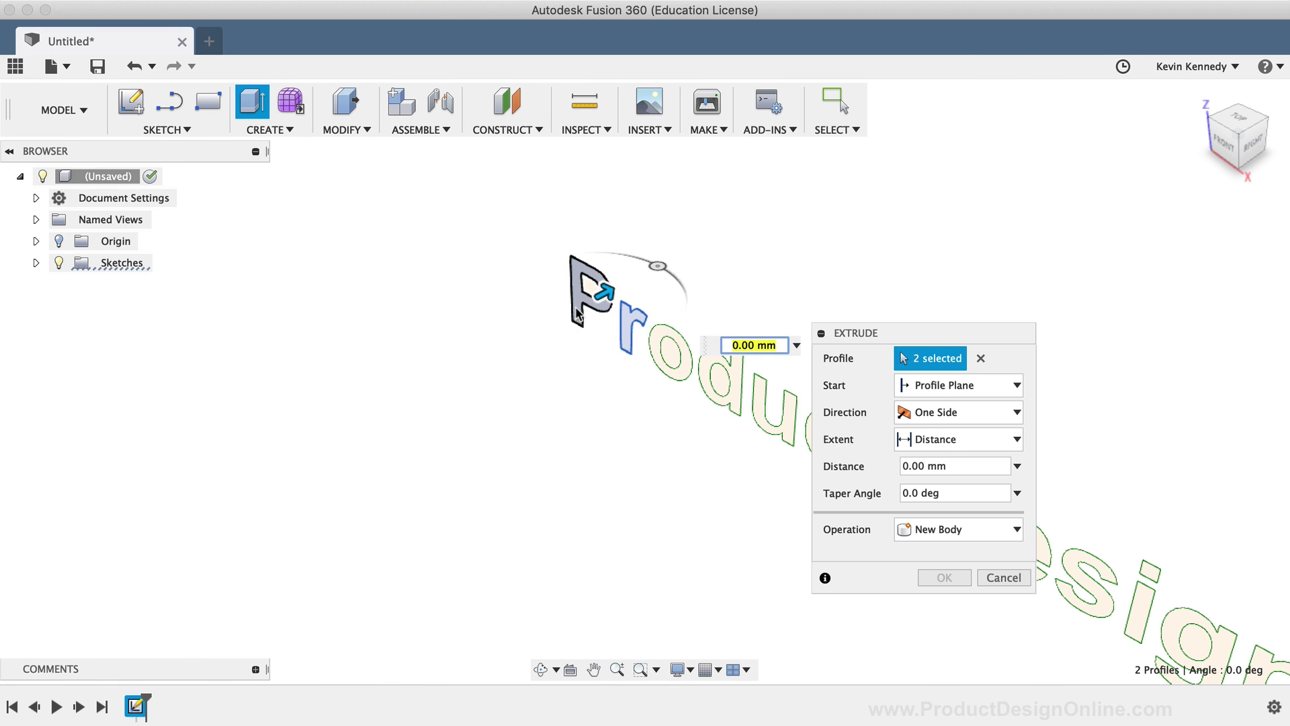
{"action": "left_click", "coordinate": [682, 350]}
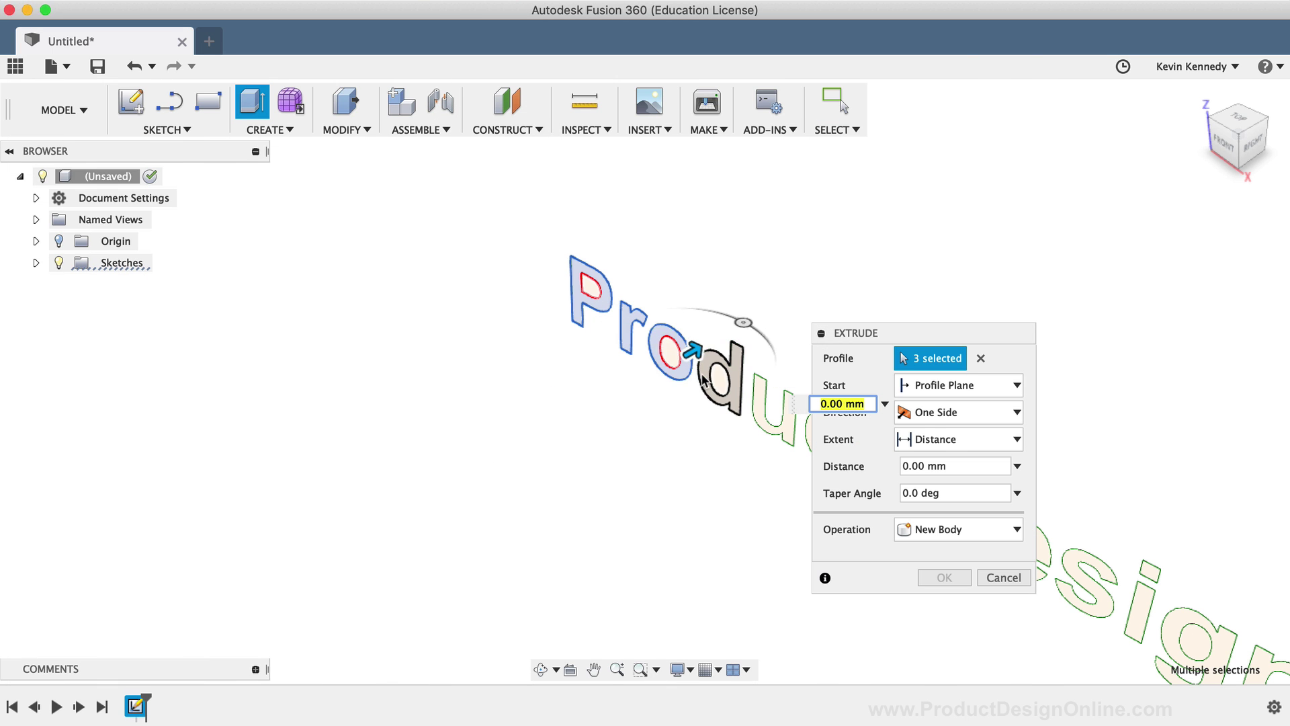
{"action": "left_click", "coordinate": [728, 360]}
{"action": "left_click_drag", "start_coordinate": [729, 359], "coordinate": [619, 421]}
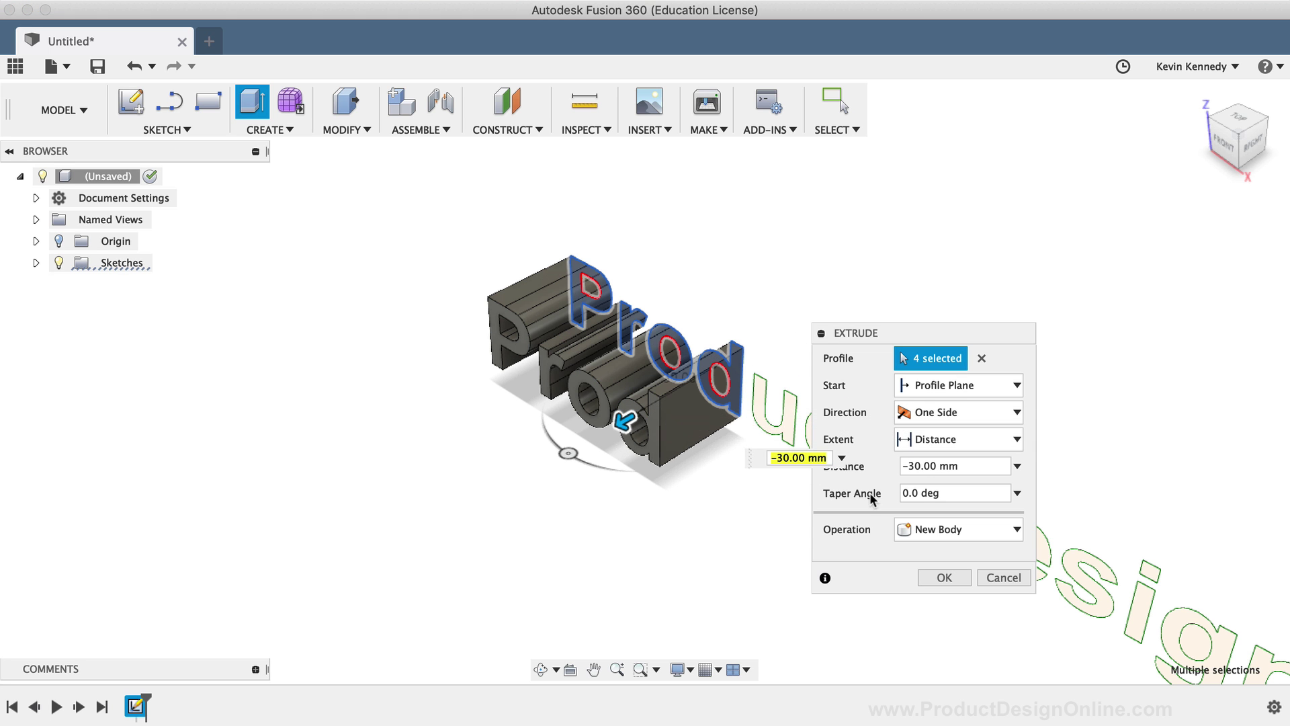
{"action": "left_click", "coordinate": [1004, 578]}
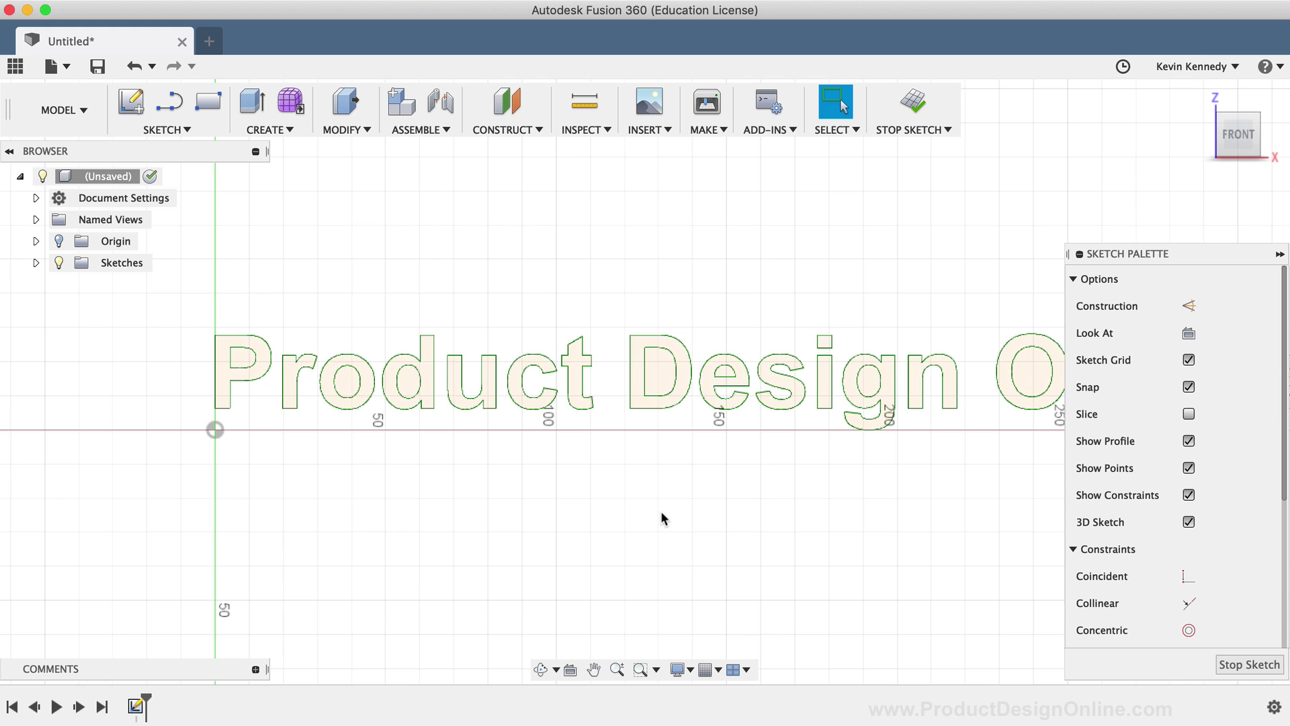
Fit the view, window-select every exploded letter curve, and apply Fix/UnFix to them.
{"action": "key", "text": "F6"}
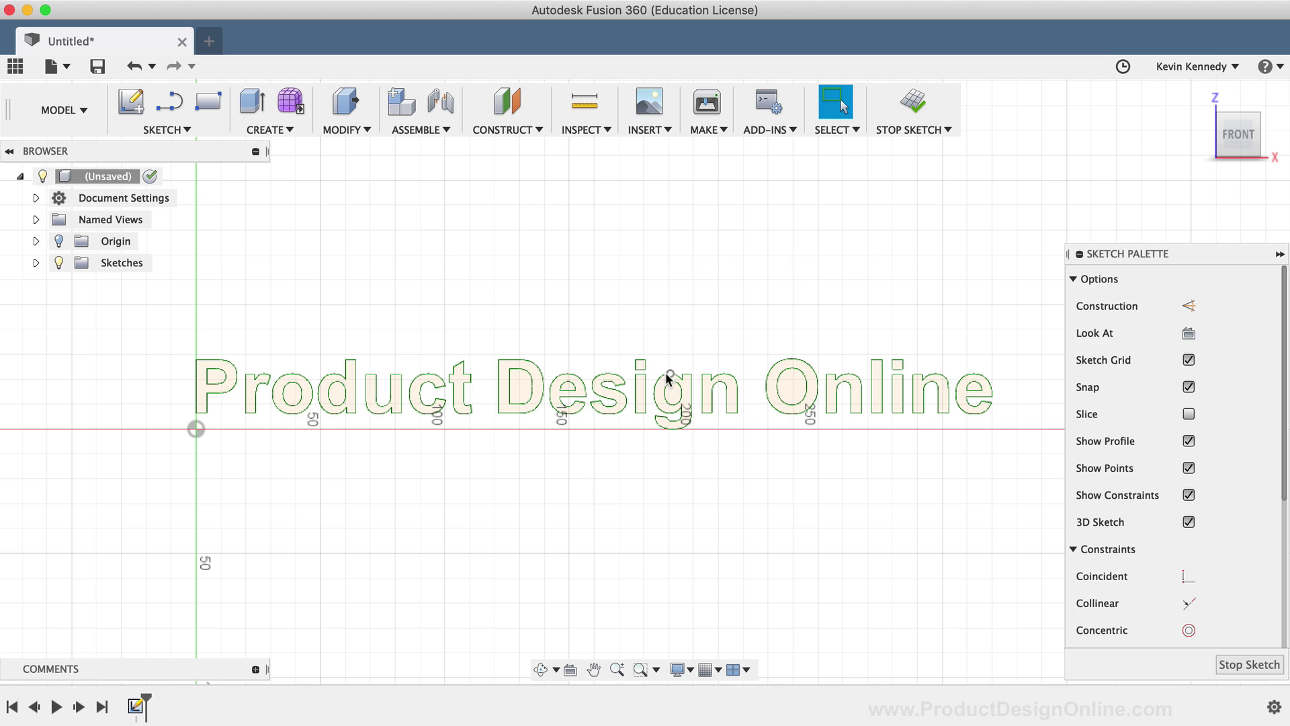
{"action": "left_click", "coordinate": [666, 372]}
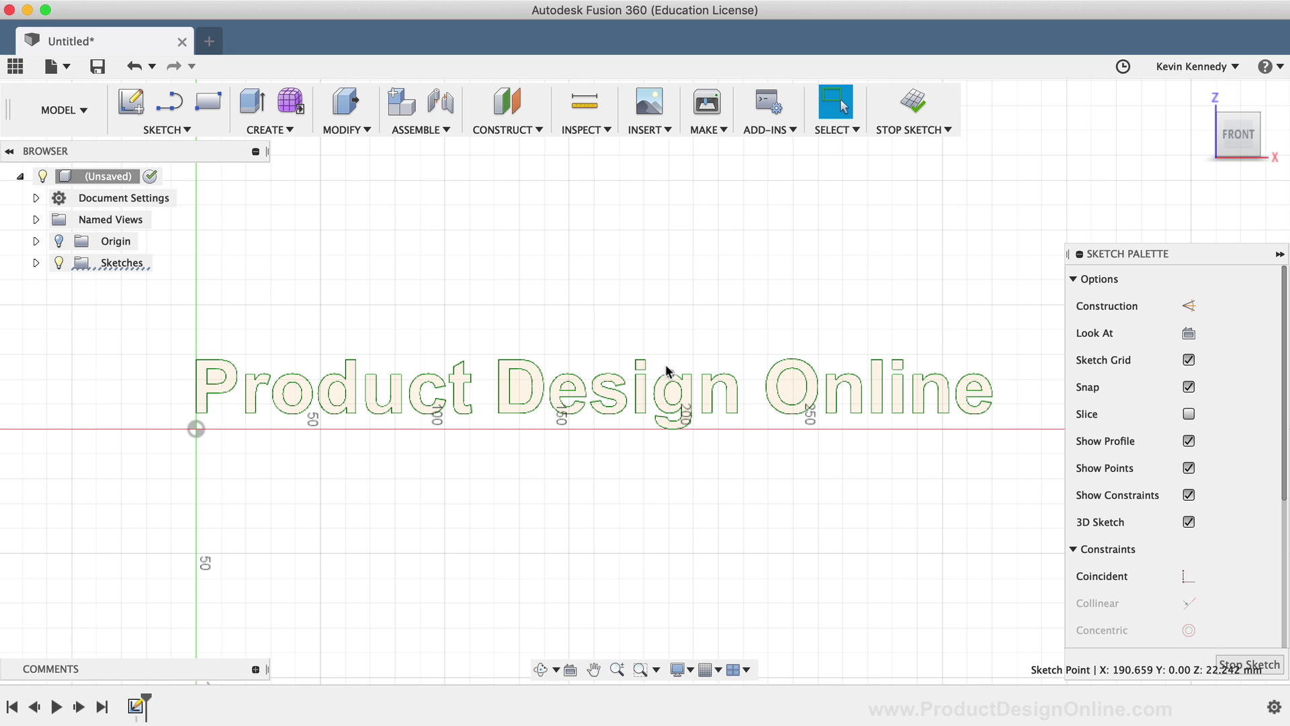
{"action": "left_click", "coordinate": [565, 338]}
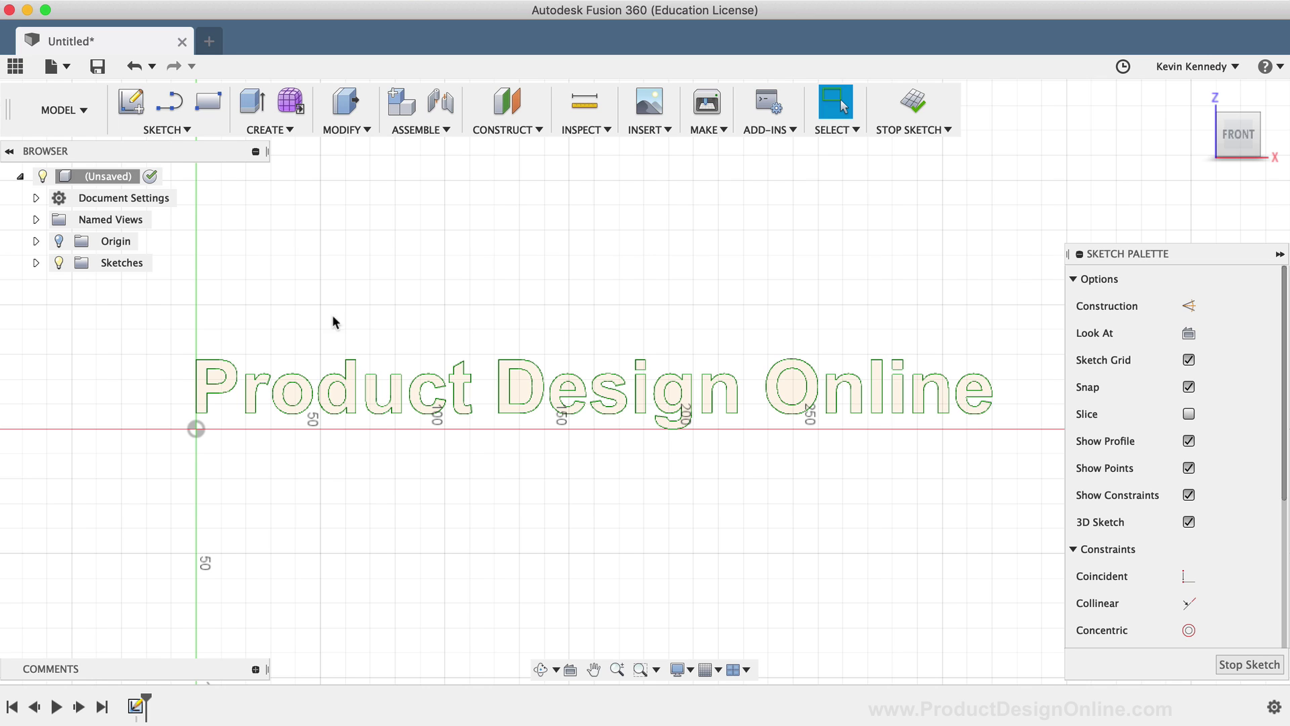
{"action": "left_click_drag", "start_coordinate": [170, 324], "coordinate": [1019, 450]}
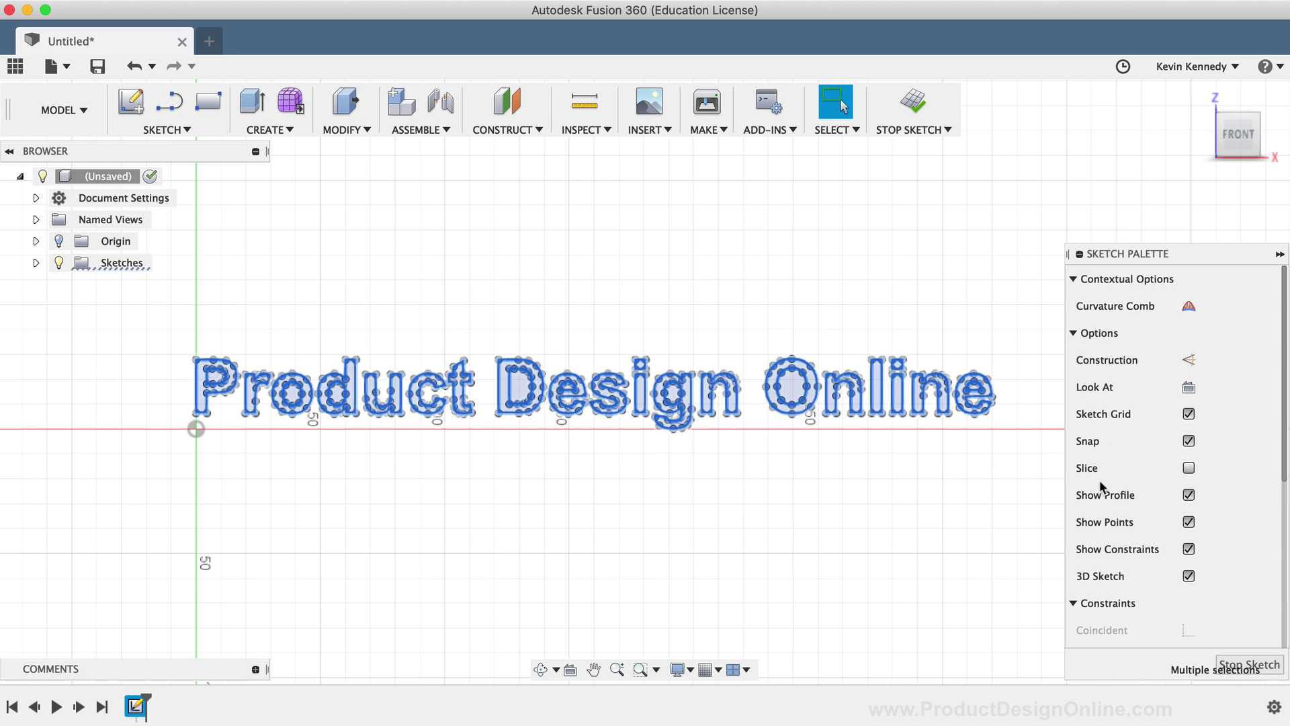
{"action": "scroll", "coordinate": [1124, 524], "scroll_direction": "down", "scroll_amount": 5}
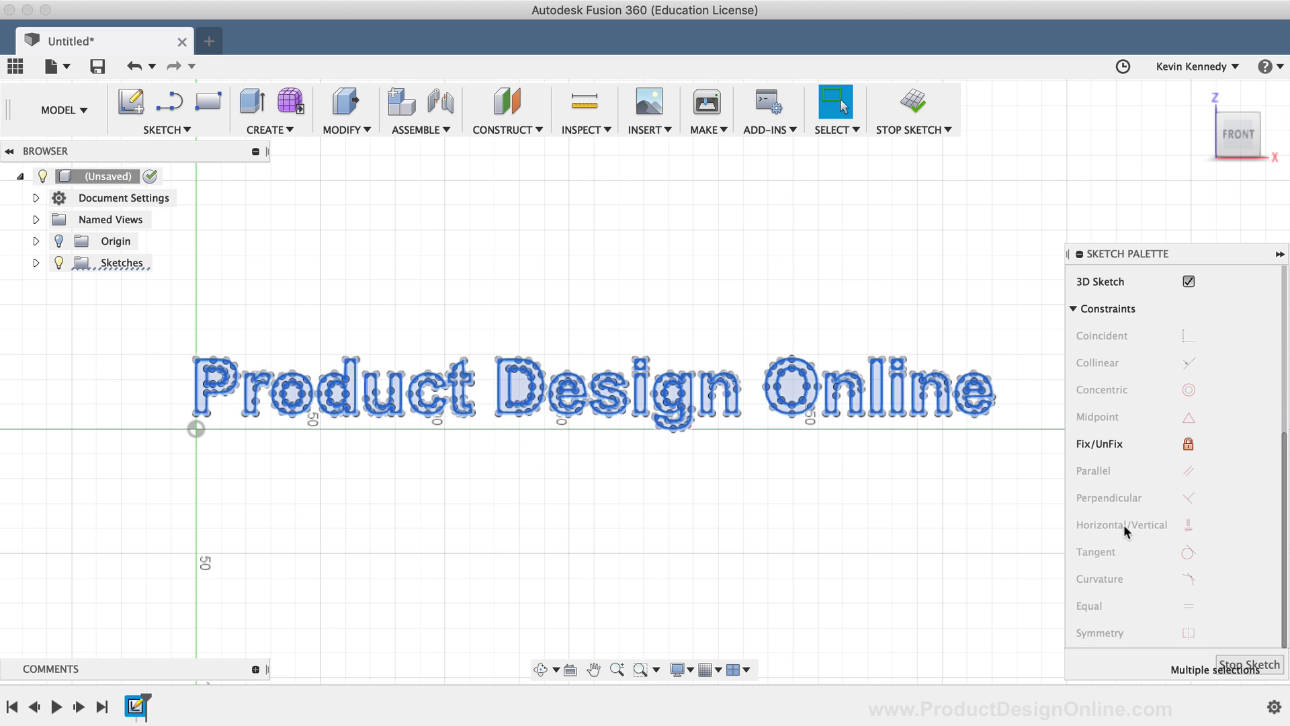
{"action": "left_click", "coordinate": [1188, 444]}
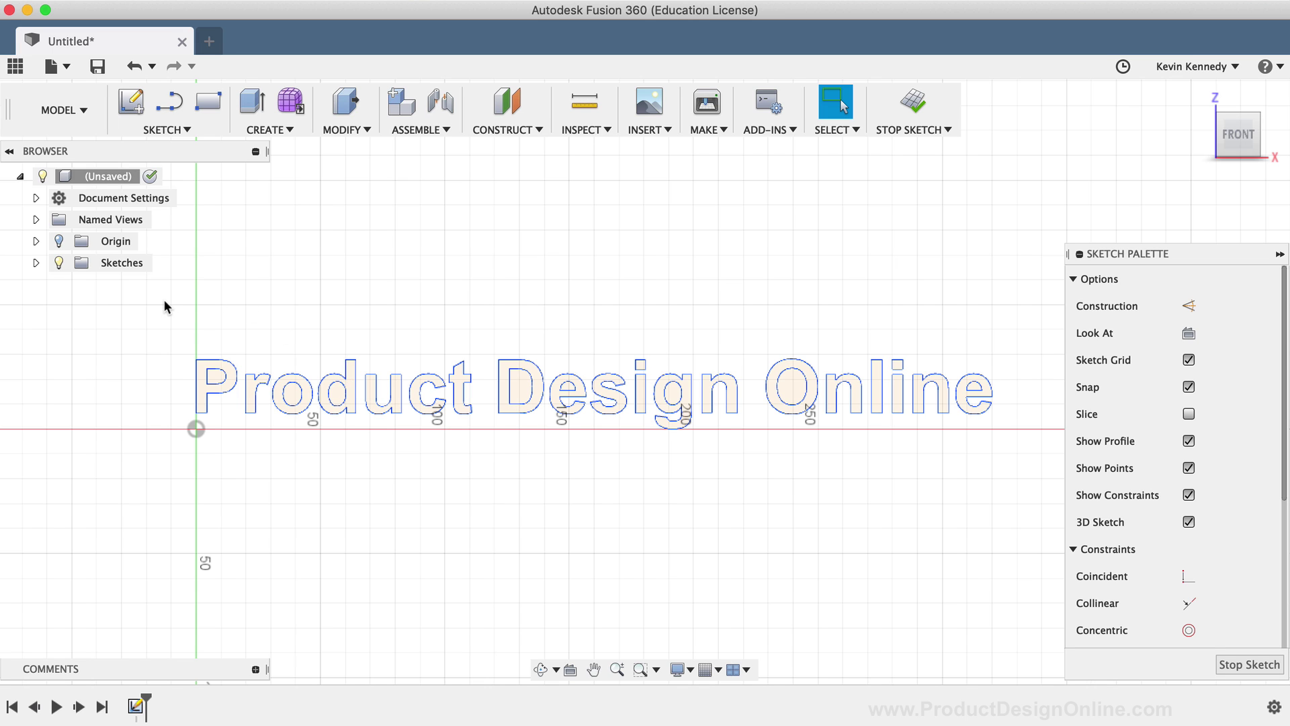
Window-select the letter outlines and drag them up above the horizontal axis.
{"action": "left_click_drag", "start_coordinate": [164, 299], "coordinate": [1035, 473]}
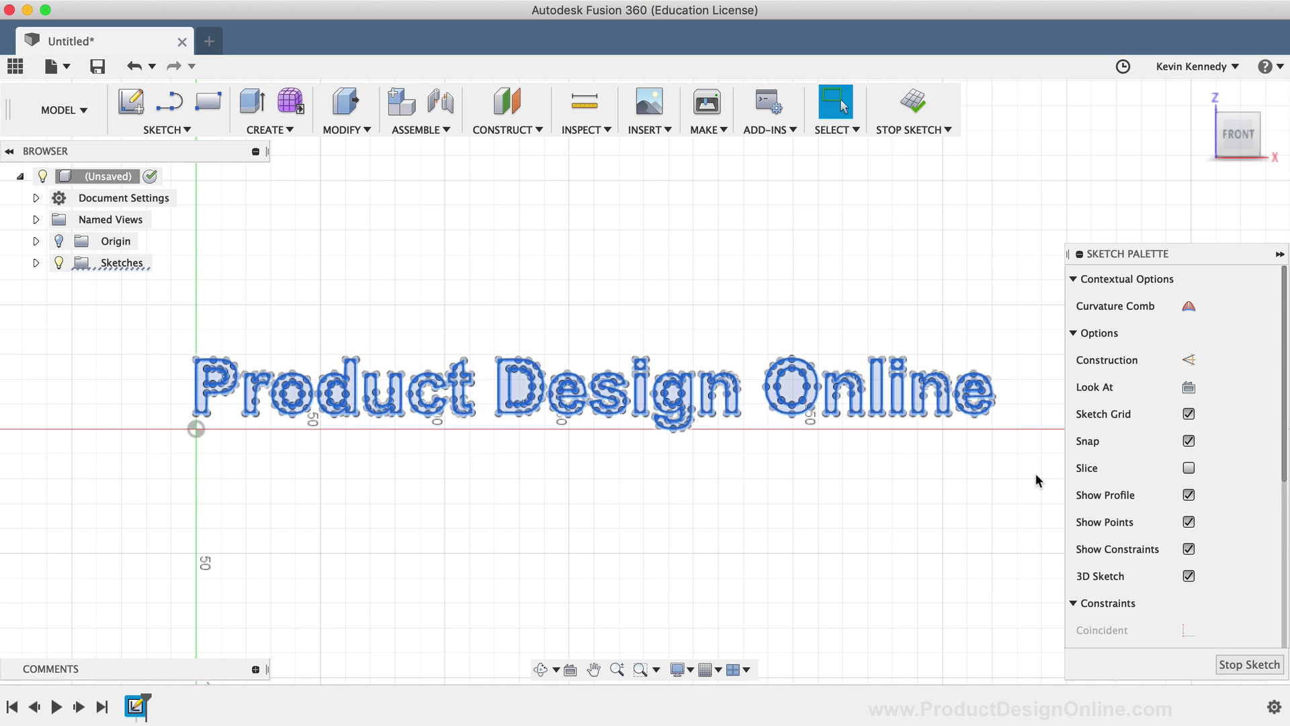
{"action": "mouse_move", "coordinate": [773, 406]}
{"action": "left_mouse_down"}
{"action": "mouse_move", "coordinate": [772, 336]}
{"action": "mouse_move", "coordinate": [793, 309]}
{"action": "mouse_move", "coordinate": [830, 346]}
{"action": "mouse_move", "coordinate": [780, 309]}
{"action": "left_mouse_up"}
{"action": "left_click", "coordinate": [772, 417]}
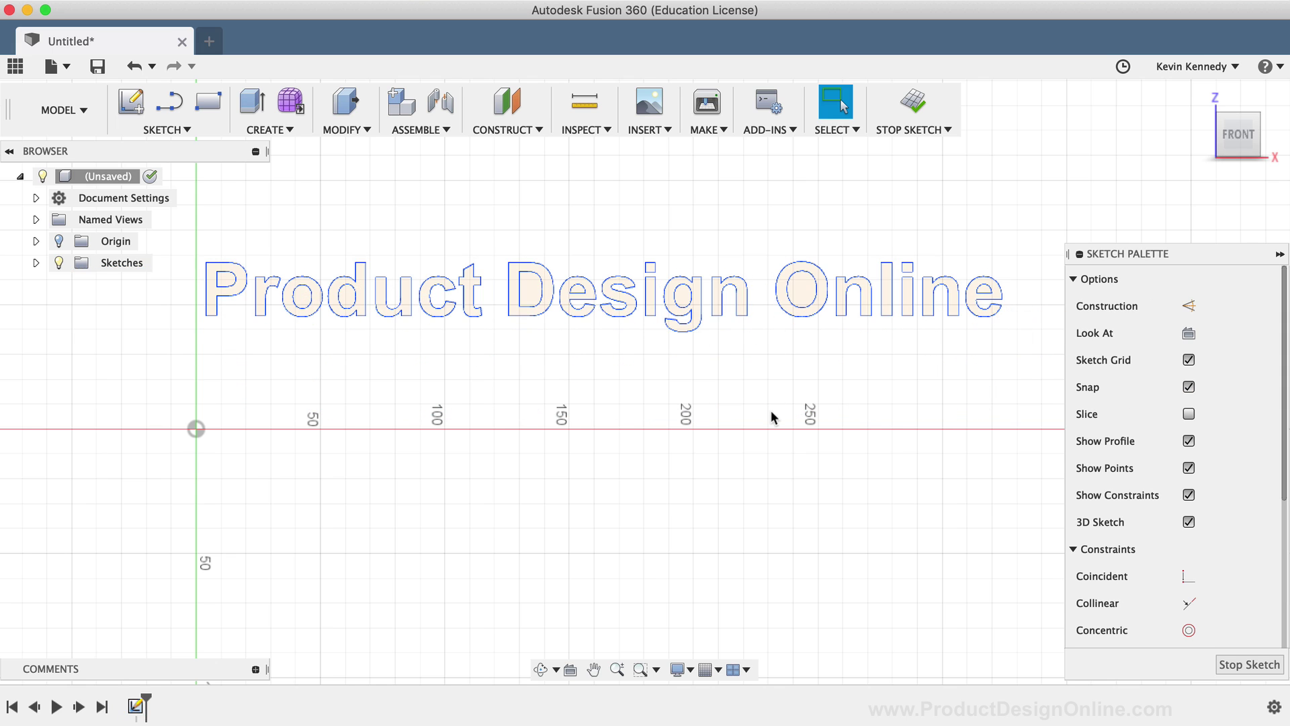
{"action": "scroll", "coordinate": [771, 417], "scroll_direction": "up", "scroll_amount": 3}
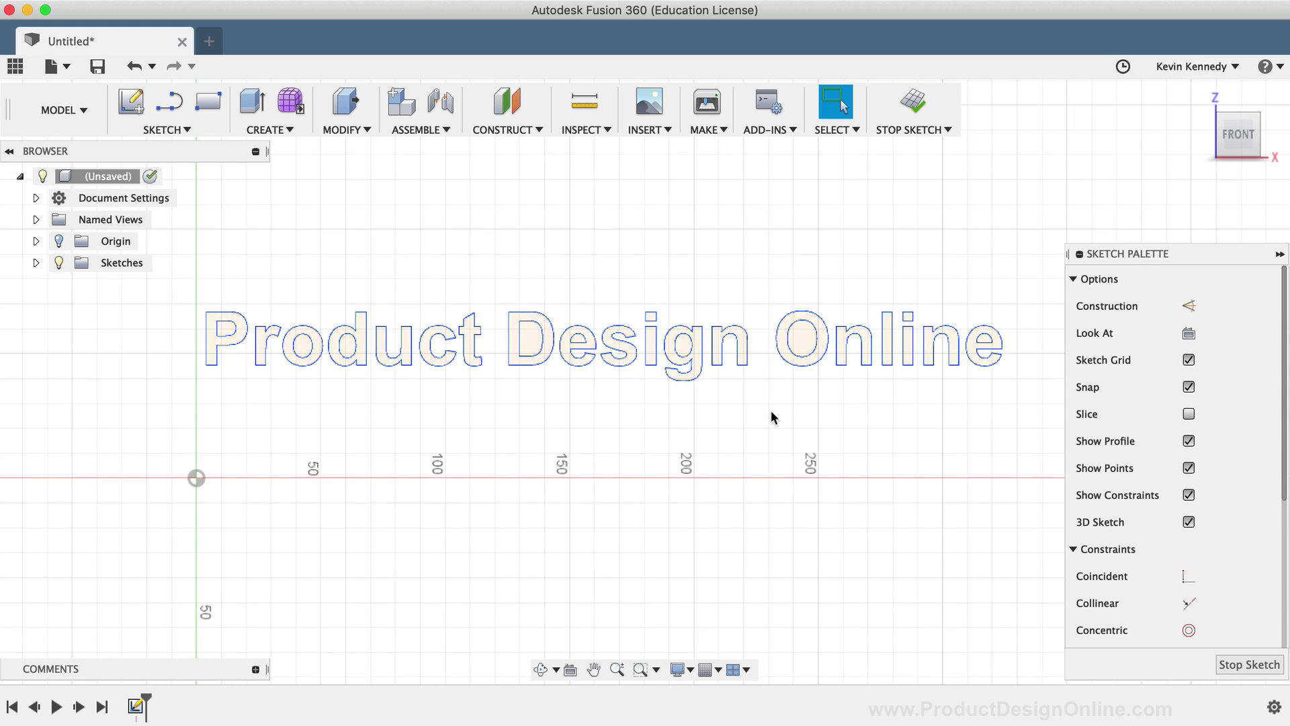
{"action": "scroll", "coordinate": [771, 417], "scroll_direction": "up", "scroll_amount": 1}
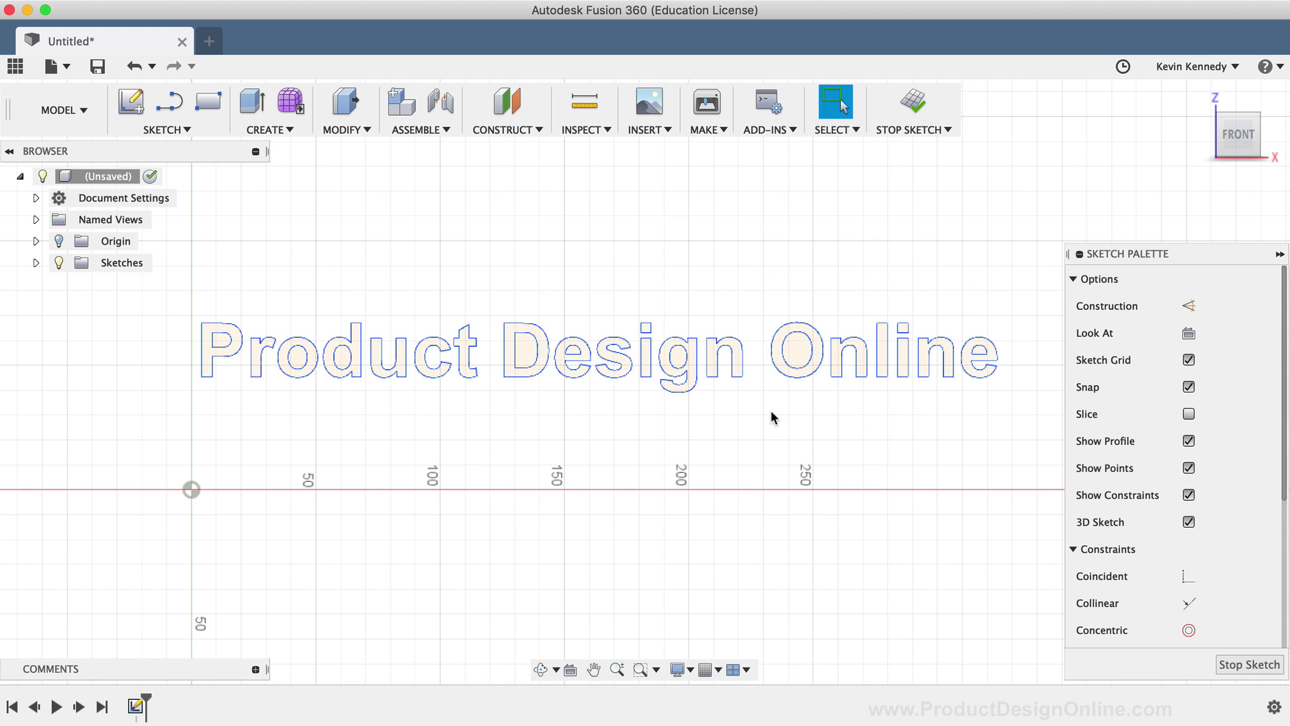
{"action": "right_click", "coordinate": [685, 367]}
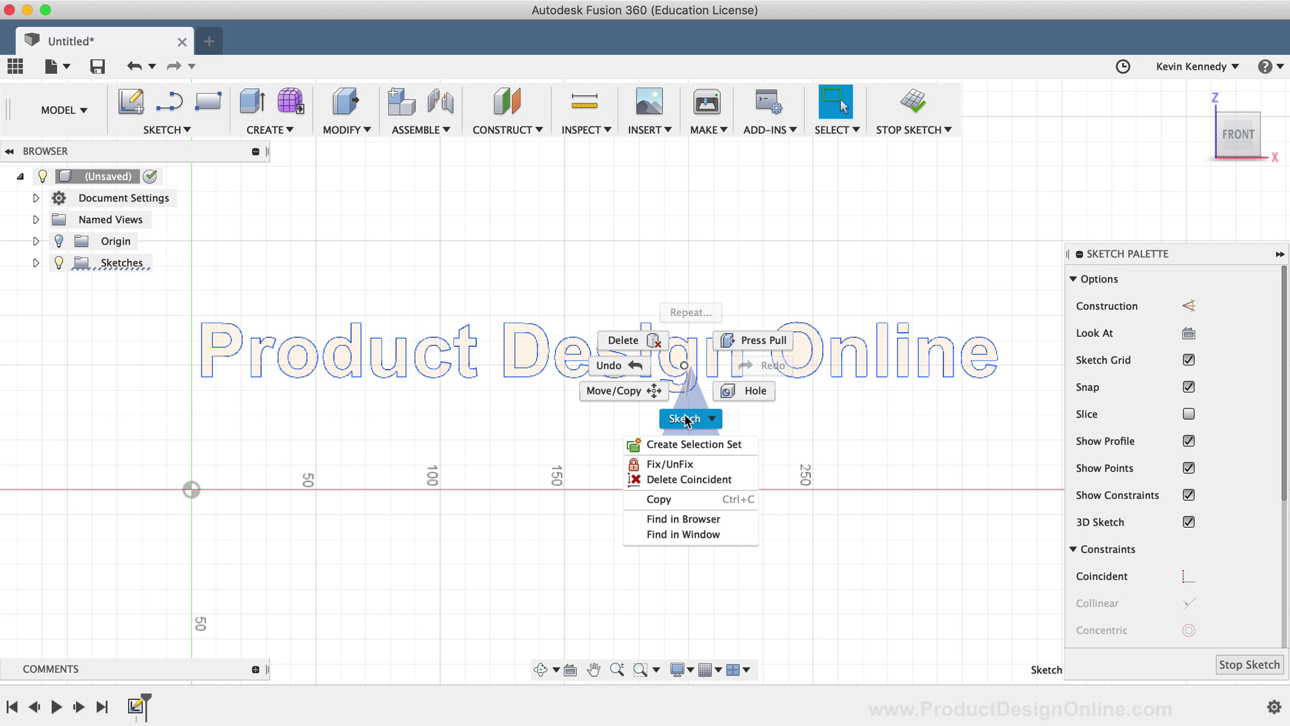
{"action": "left_click", "coordinate": [506, 492]}
{"action": "left_click", "coordinate": [693, 411]}
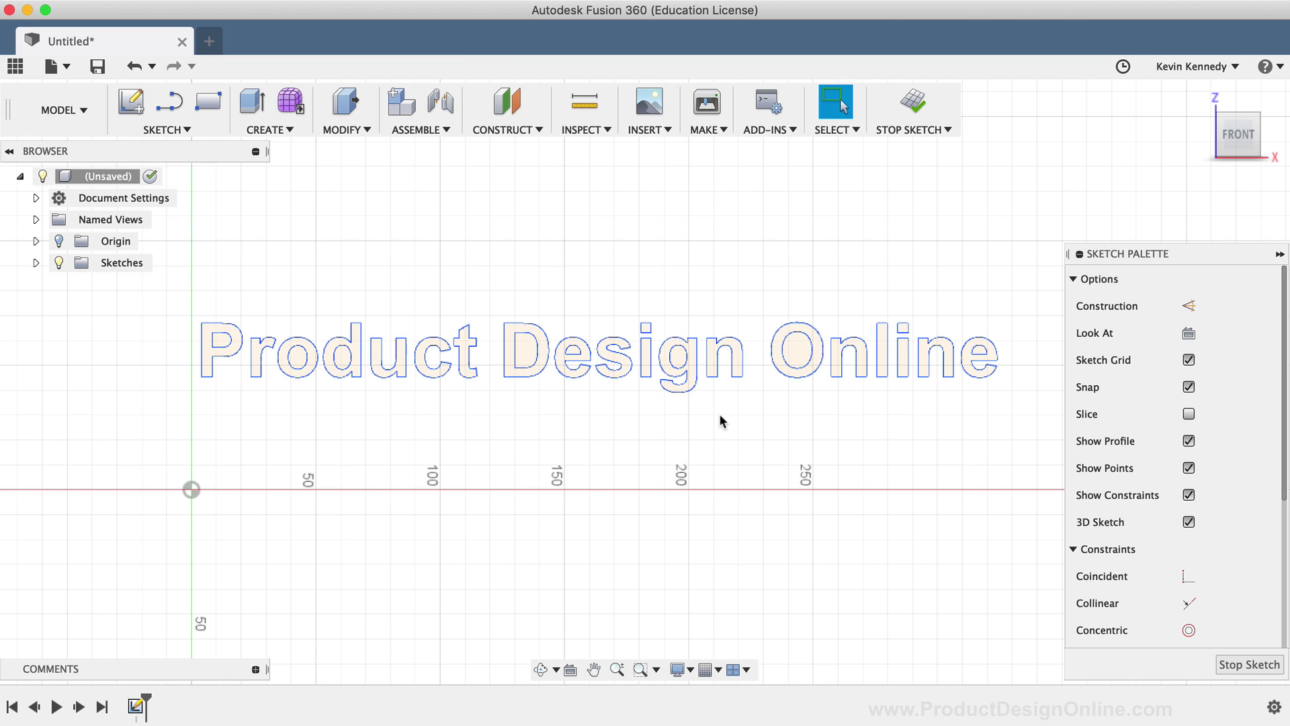
Undo the move to restore the sketch text at its original spot.
{"action": "left_click", "coordinate": [135, 65]}
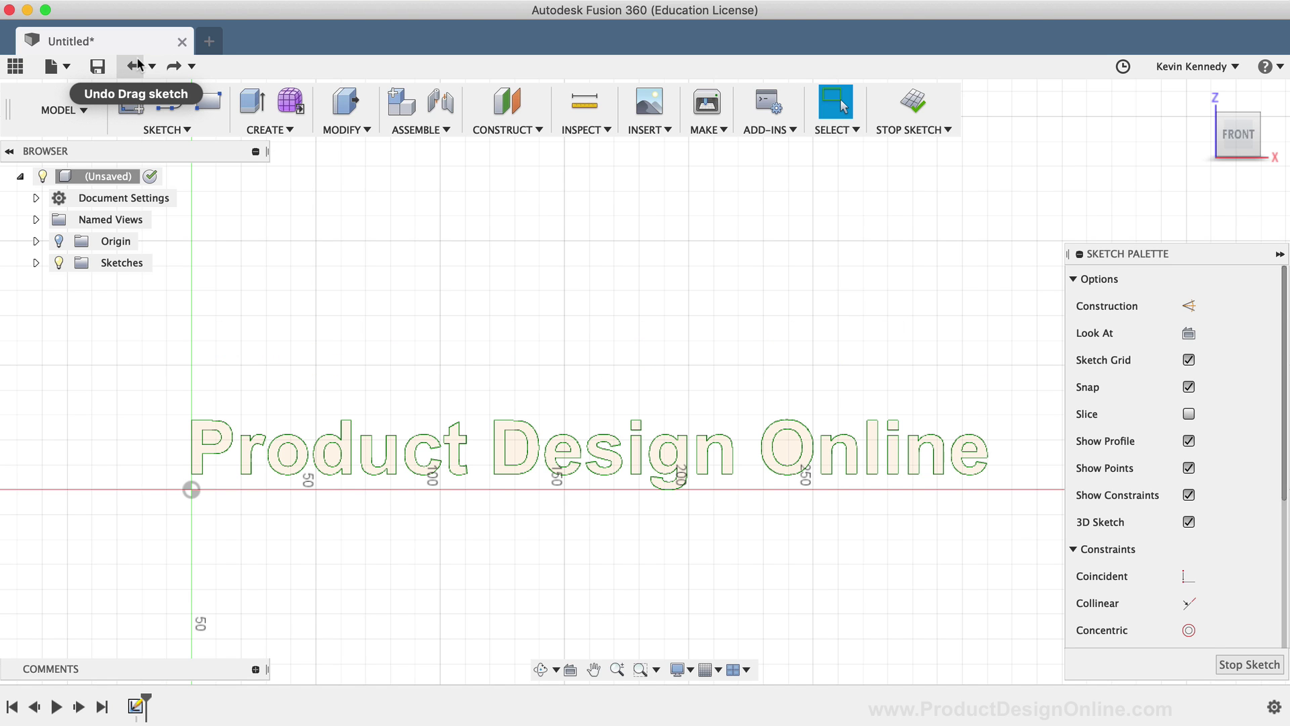
{"action": "left_click", "coordinate": [132, 67]}
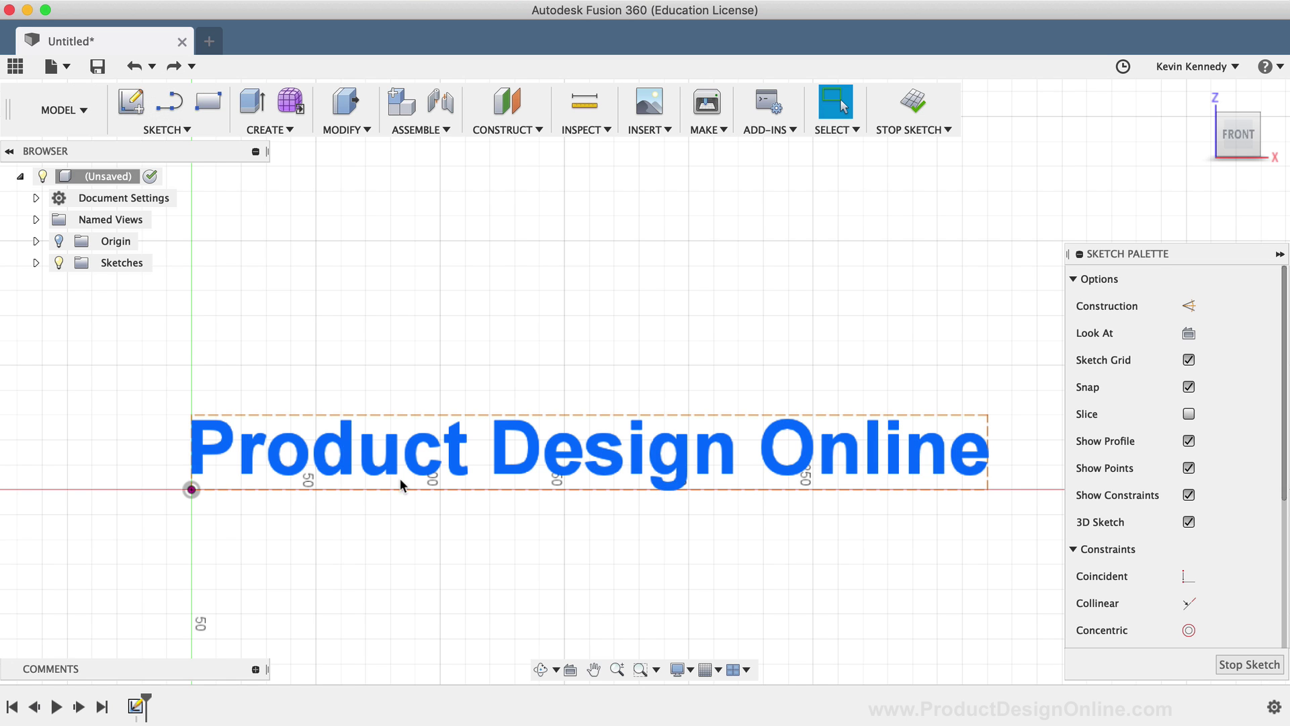
{"action": "scroll", "coordinate": [458, 554], "scroll_direction": "down", "scroll_amount": 1}
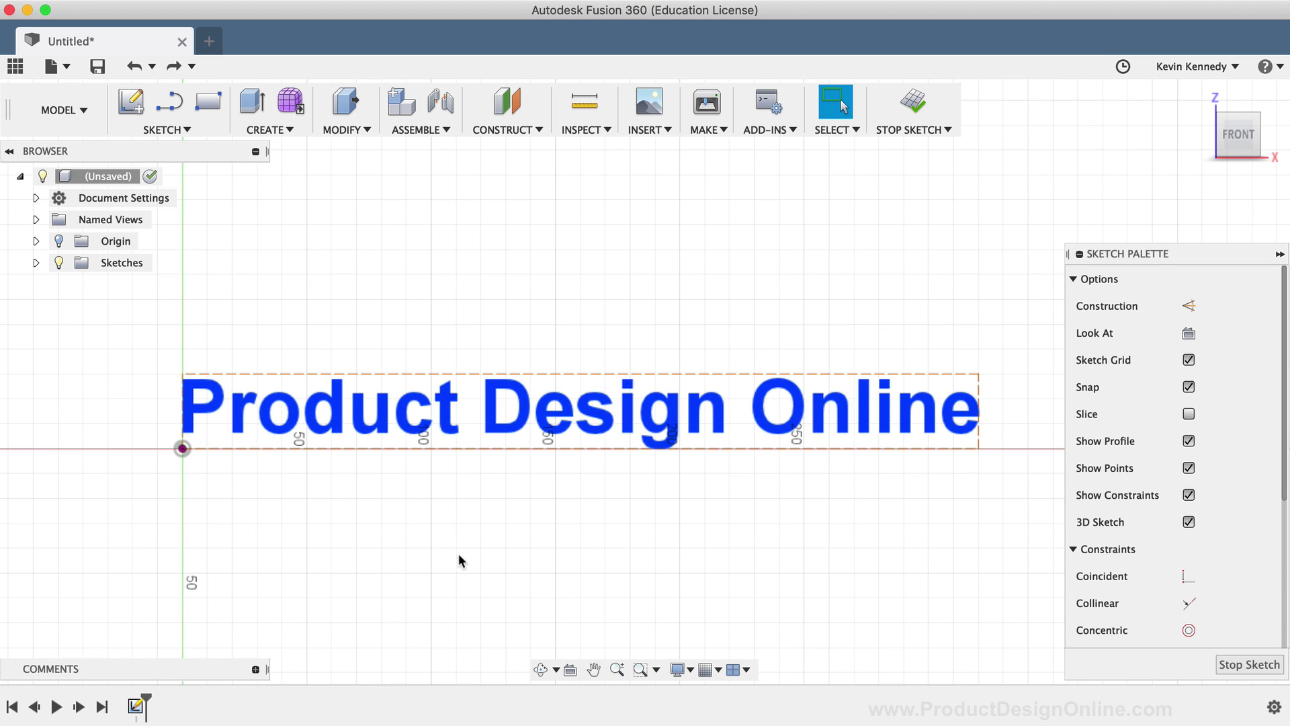
Trial non-bold and italic styles, cancel them, then reopen Edit Text on the sketch text.
{"action": "double_click", "coordinate": [516, 414]}
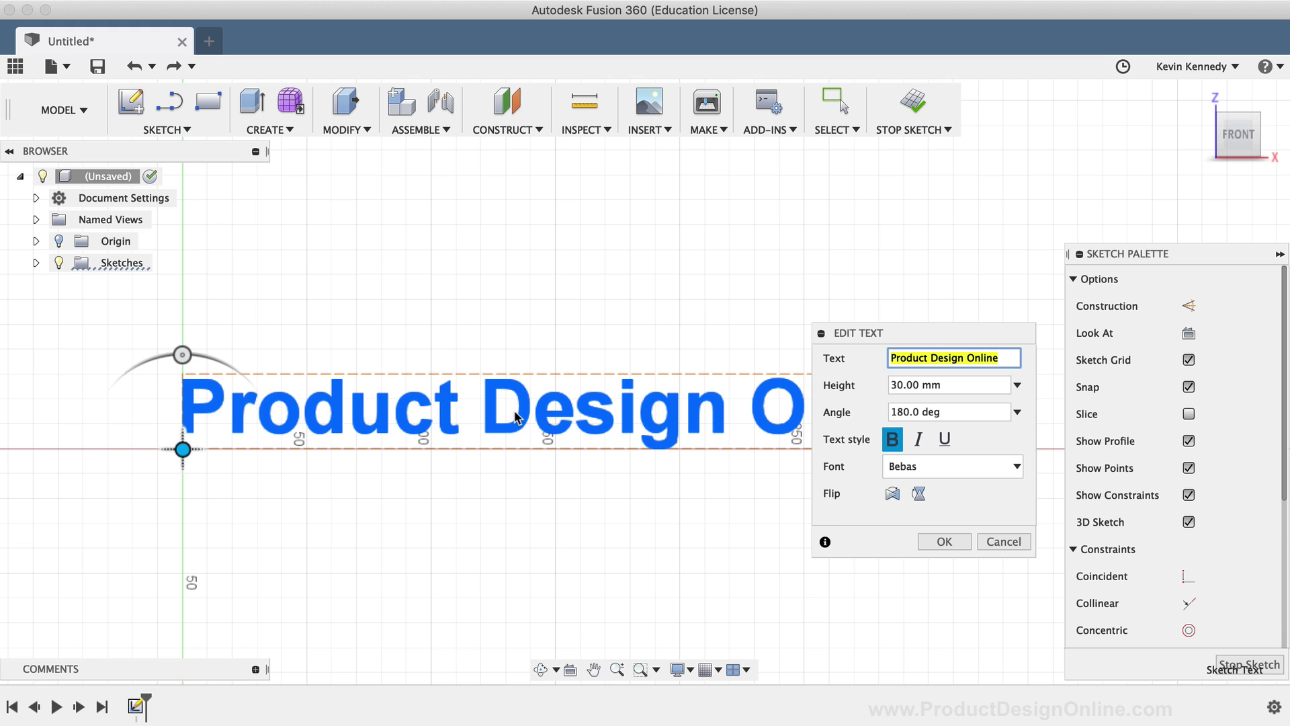
{"action": "left_click", "coordinate": [892, 439]}
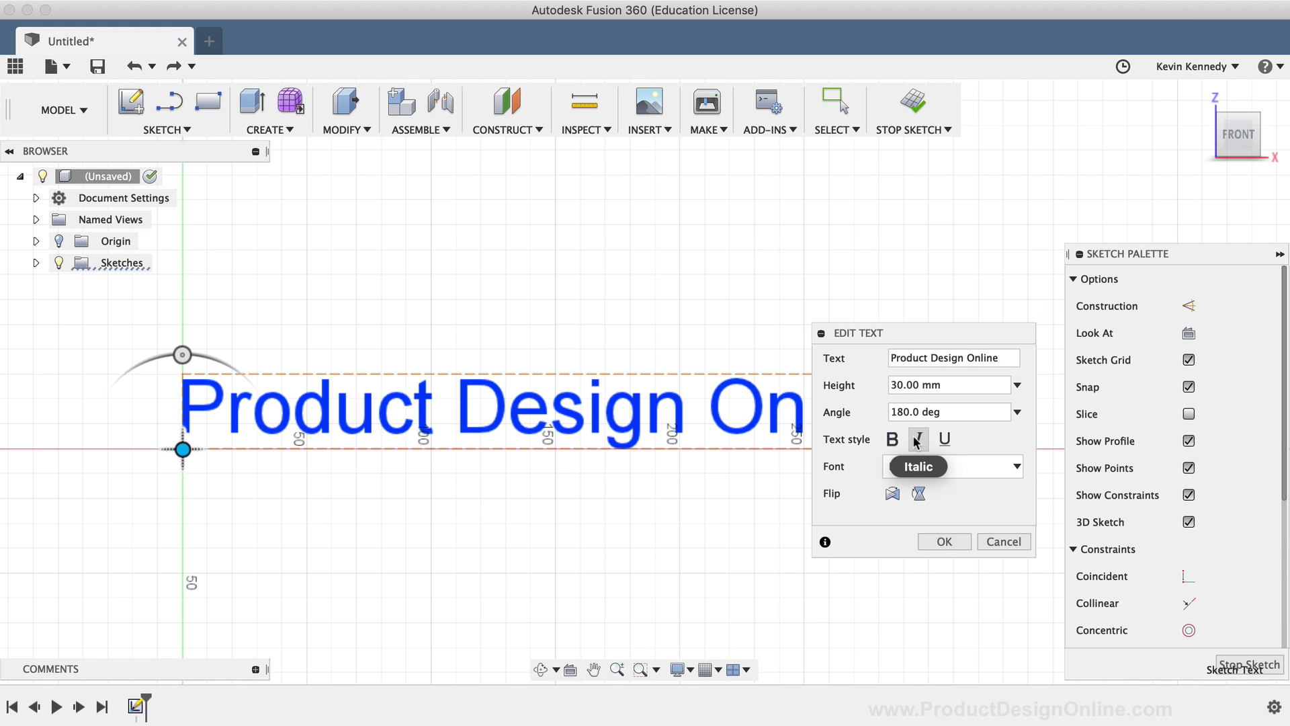
{"action": "left_click", "coordinate": [917, 440]}
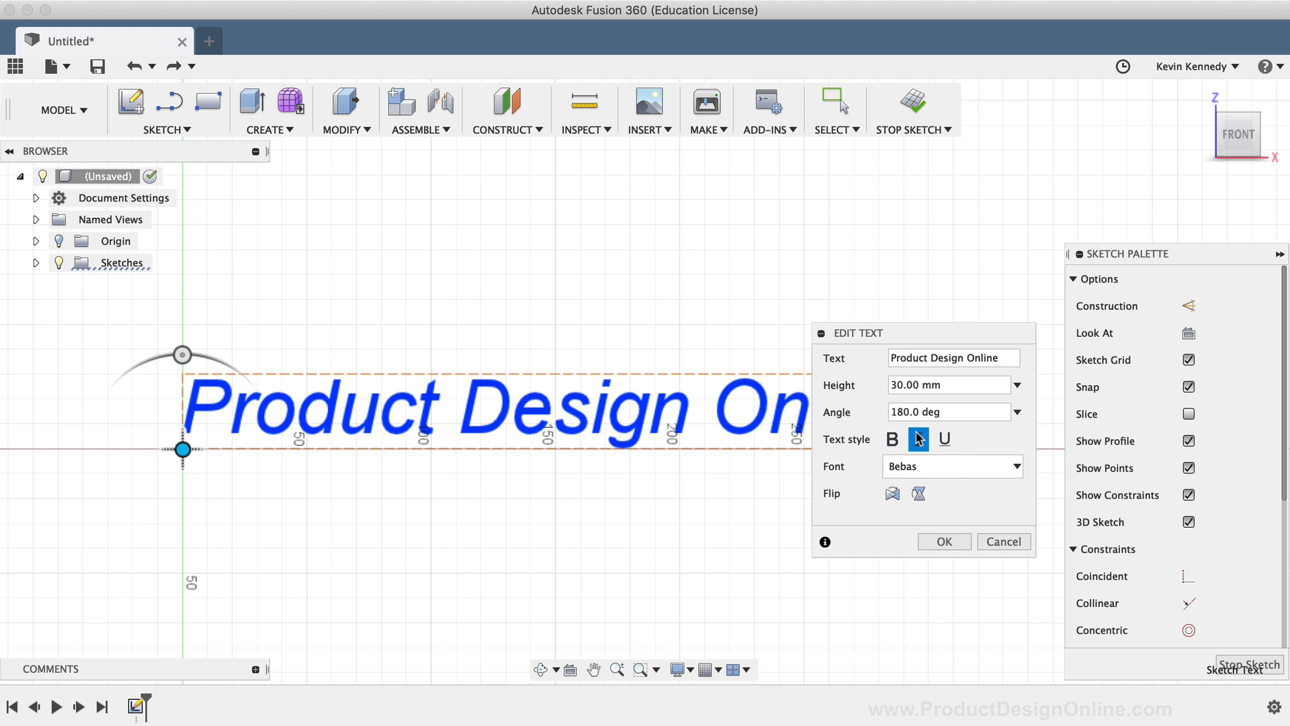
{"action": "left_click", "coordinate": [999, 540]}
{"action": "right_click", "coordinate": [674, 420]}
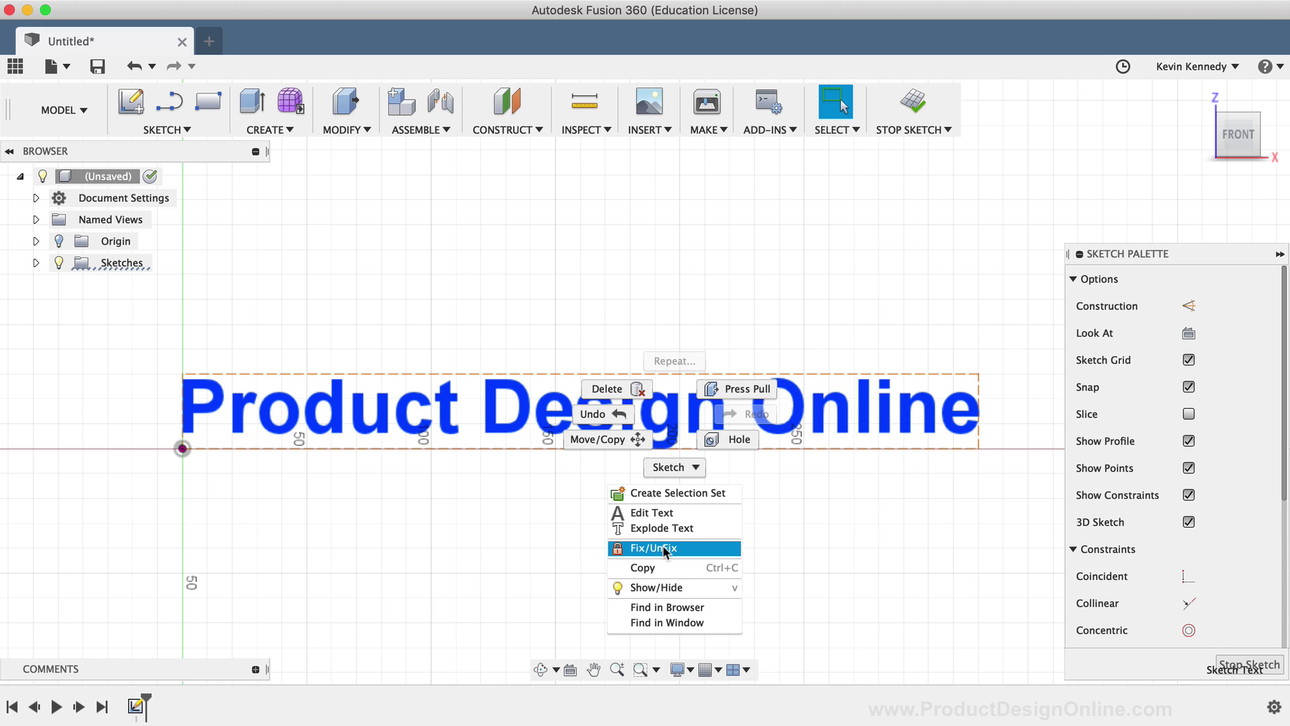
{"action": "left_click", "coordinate": [661, 513]}
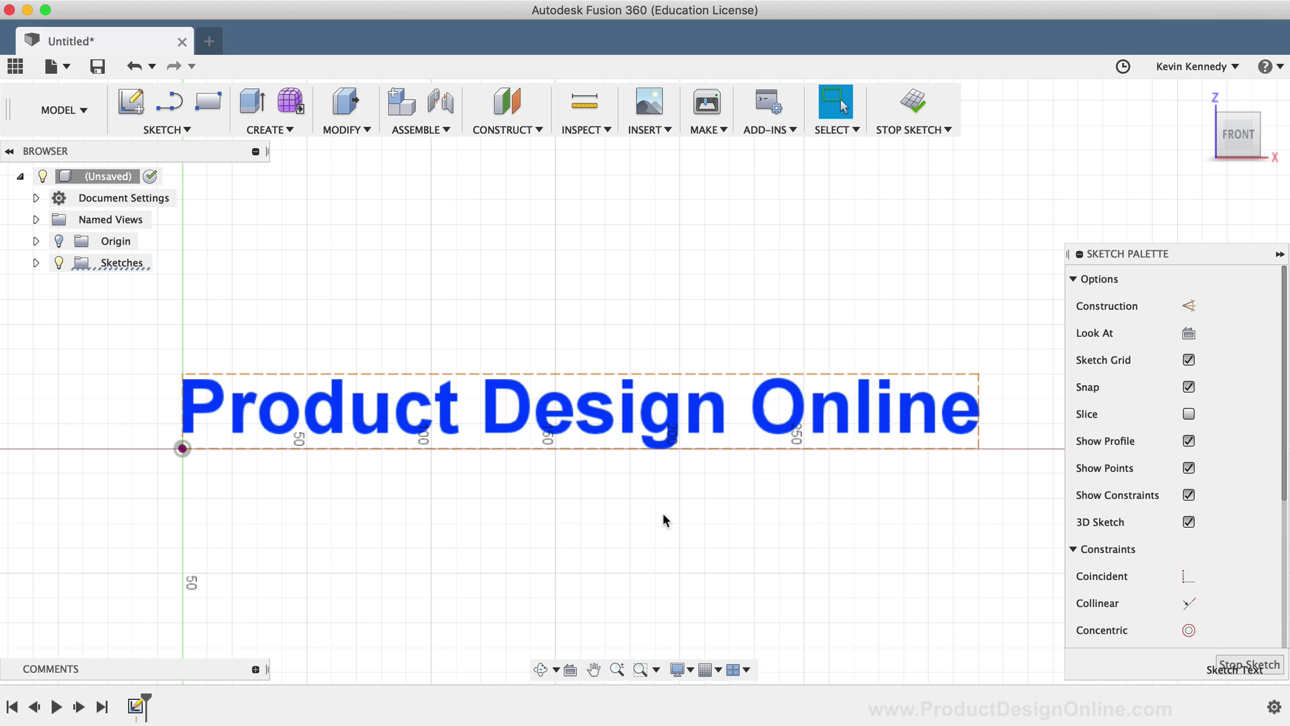
{"action": "left_click", "coordinate": [892, 438]}
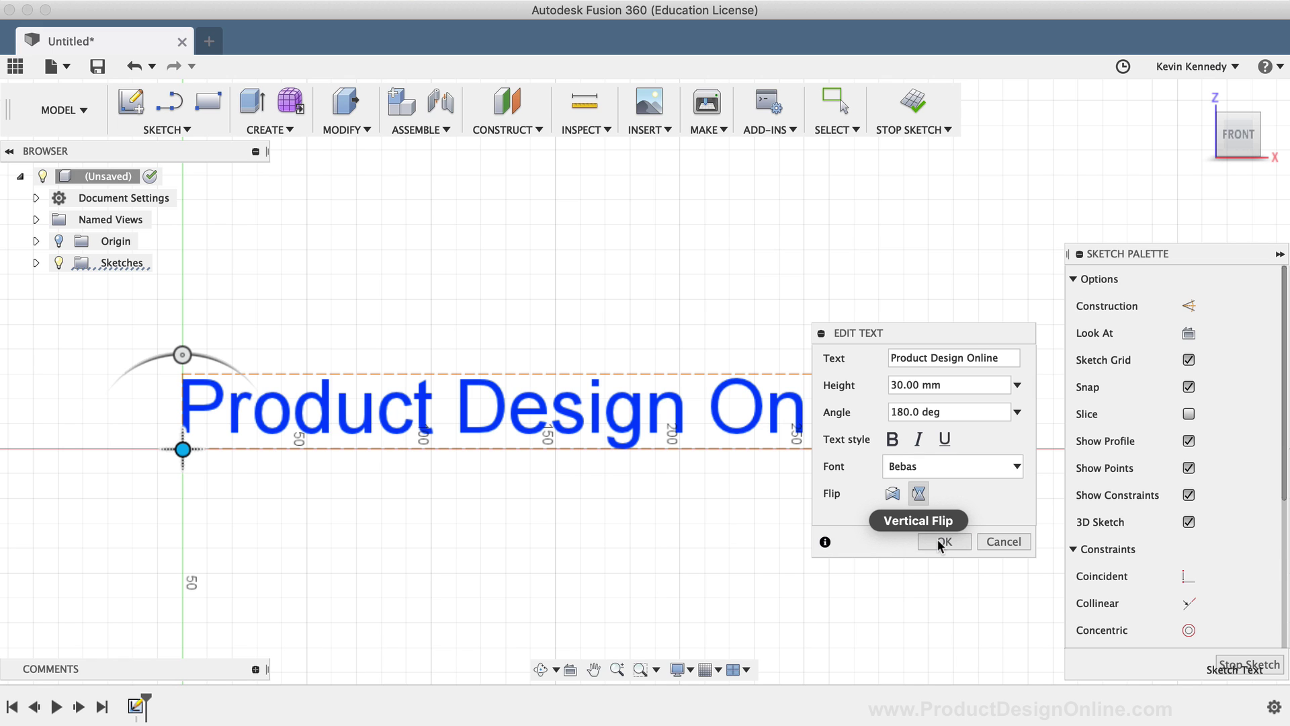
{"action": "left_click", "coordinate": [946, 464]}
{"action": "scroll", "coordinate": [947, 605], "scroll_direction": "down", "scroll_amount": 5}
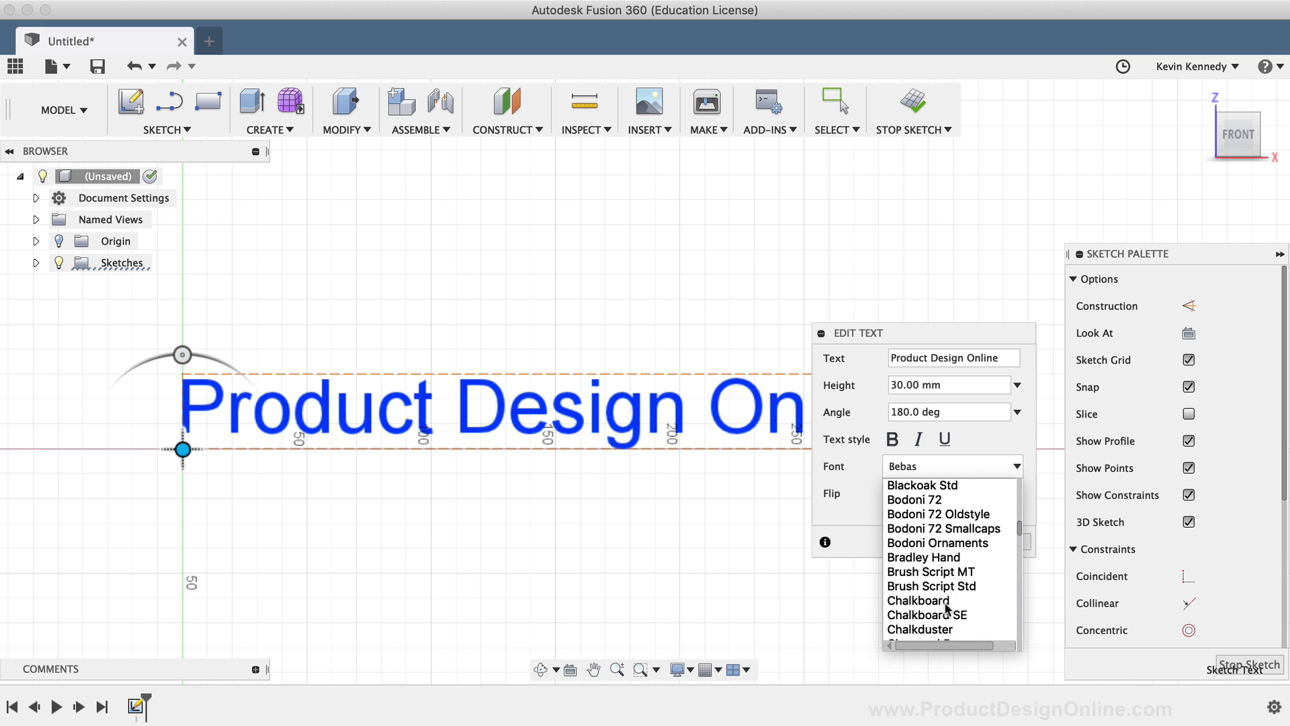
{"action": "scroll", "coordinate": [946, 607], "scroll_direction": "up", "scroll_amount": 3}
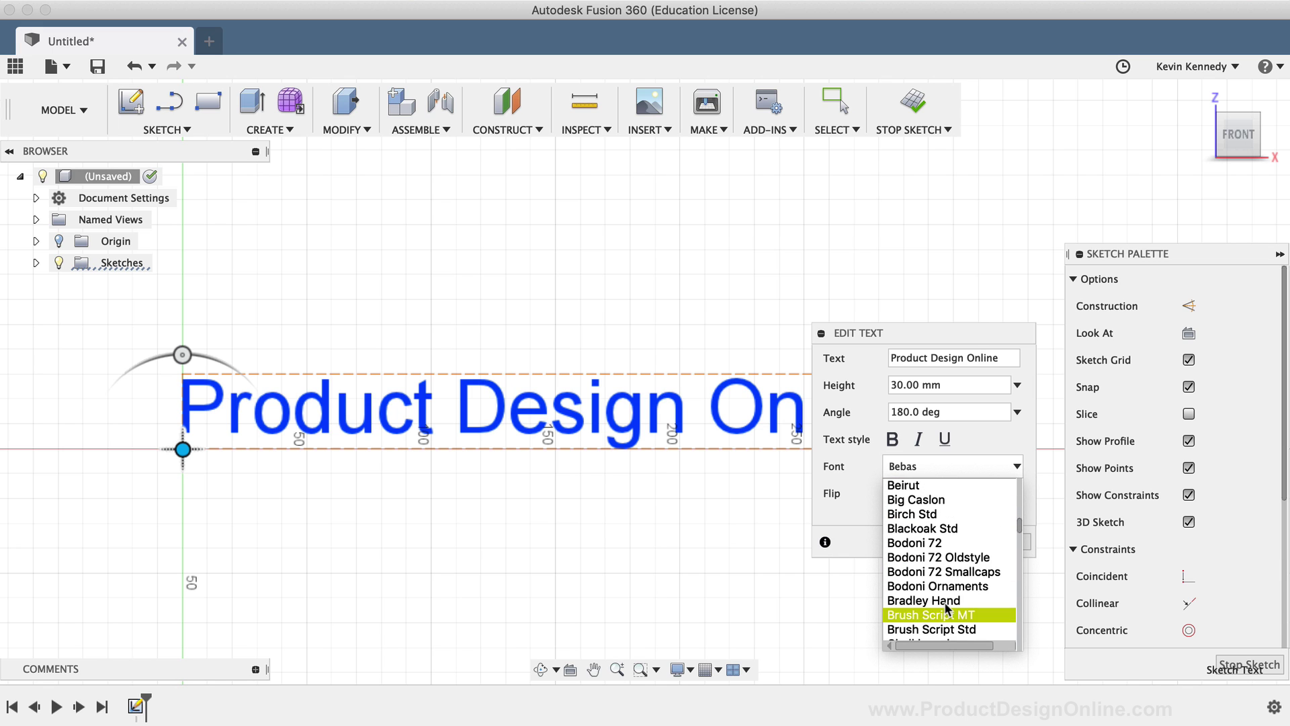
{"action": "left_click", "coordinate": [852, 509]}
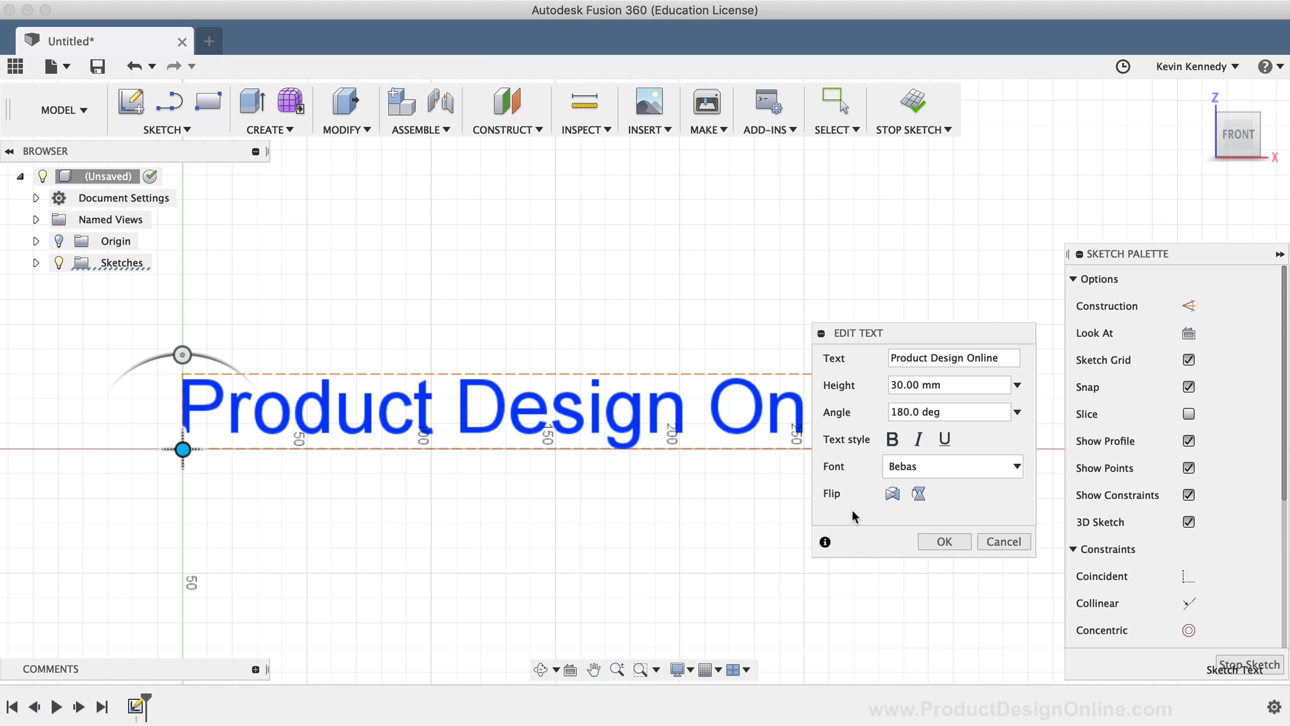